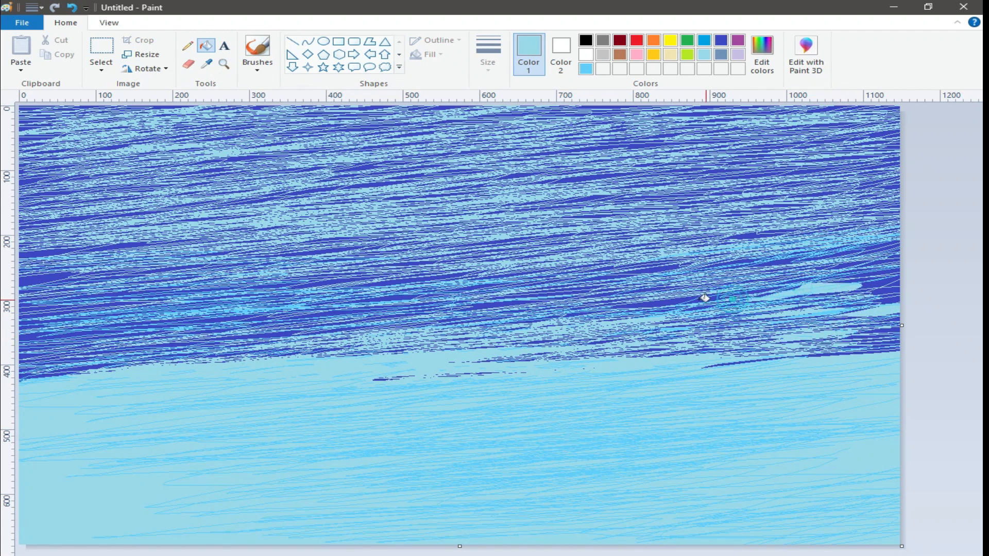
# Fill the indigo gaps in the lower sky's left and middle parts with light turquoise.
pyautogui.click(26, 353)
pyautogui.click(37, 340)
pyautogui.click(157, 325)
pyautogui.click(218, 343)
pyautogui.click(323, 315)
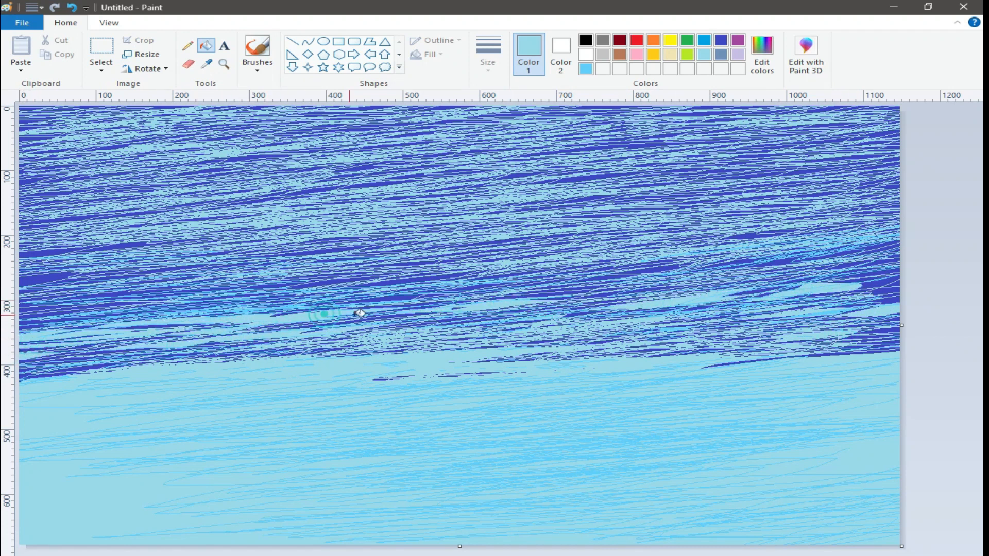
pyautogui.click(355, 318)
pyautogui.click(158, 363)
pyautogui.click(44, 365)
pyautogui.click(27, 375)
pyautogui.click(221, 356)
pyautogui.click(406, 336)
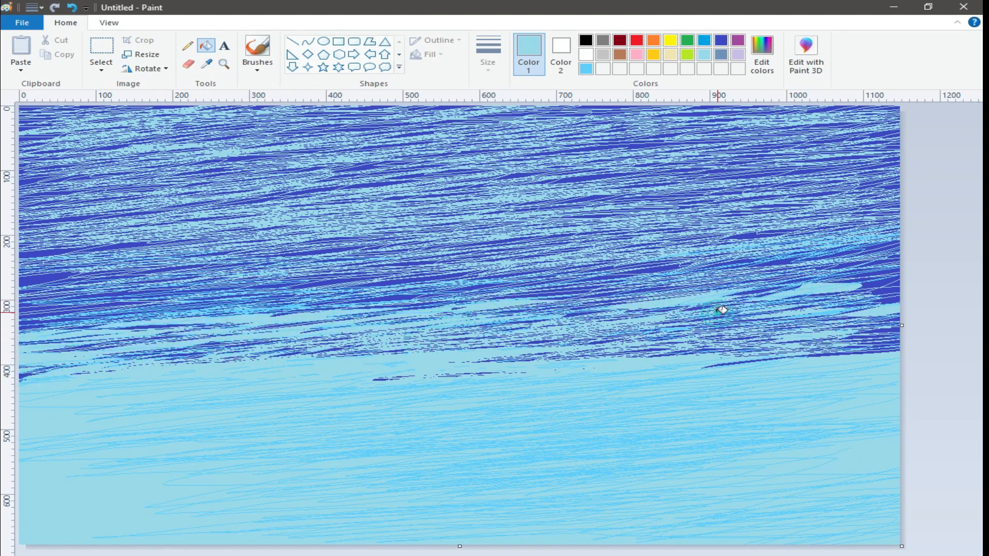
# Fill the large indigo patches near the canvas's right edge, just above the water, with light turquoise.
pyautogui.click(873, 296)
pyautogui.click(874, 326)
pyautogui.click(882, 354)
pyautogui.click(885, 343)
# Fill the remaining indigo streaks along the left side of the lower sky with light turquoise.
pyautogui.click(20, 376)
pyautogui.click(133, 353)
pyautogui.click(209, 342)
pyautogui.click(22, 327)
pyautogui.click(31, 319)
pyautogui.click(93, 311)
pyautogui.click(40, 309)
pyautogui.click(81, 298)
pyautogui.click(119, 295)
# Fill the indigo streaks in the middle of the lower sky with light turquoise.
pyautogui.click(332, 280)
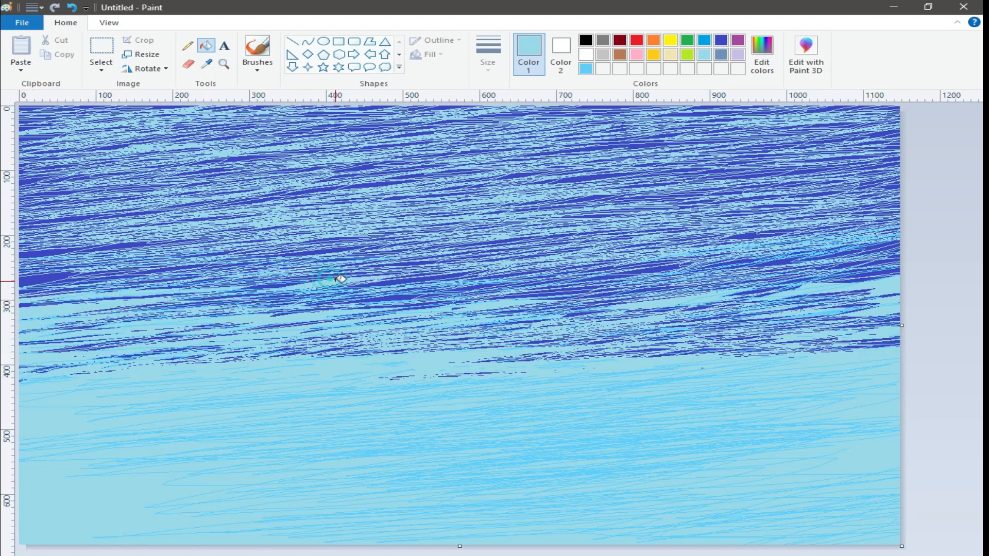
pyautogui.click(384, 297)
pyautogui.click(491, 289)
pyautogui.click(639, 270)
pyautogui.click(565, 283)
# Fill the light turquoise areas across the upper sky with white.
pyautogui.click(585, 54)
pyautogui.click(273, 144)
pyautogui.click(314, 137)
pyautogui.click(355, 126)
pyautogui.click(634, 145)
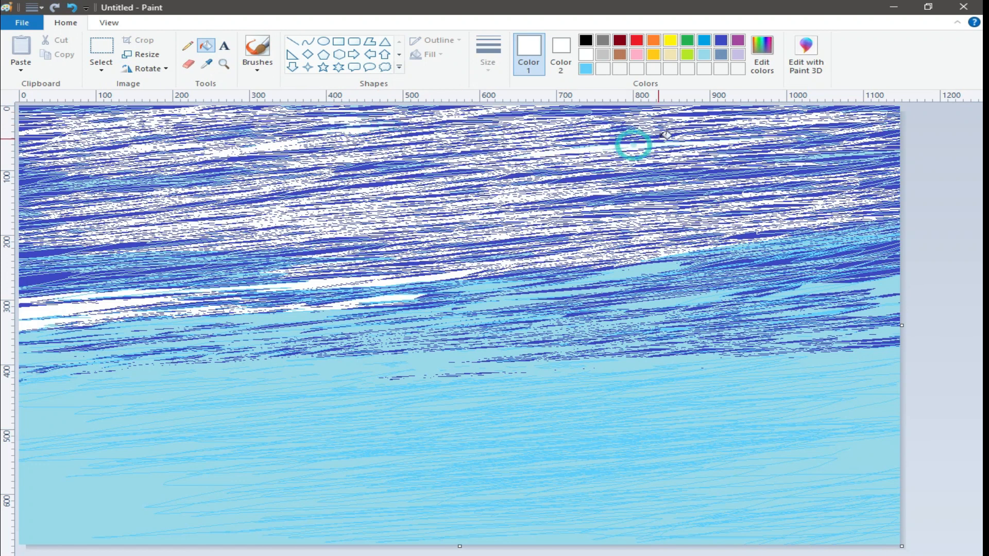
pyautogui.click(693, 150)
# Fill patches along the sky's left edge and in its right half with white.
pyautogui.click(39, 280)
pyautogui.click(40, 253)
pyautogui.click(42, 222)
pyautogui.click(36, 193)
pyautogui.click(633, 204)
pyautogui.click(762, 233)
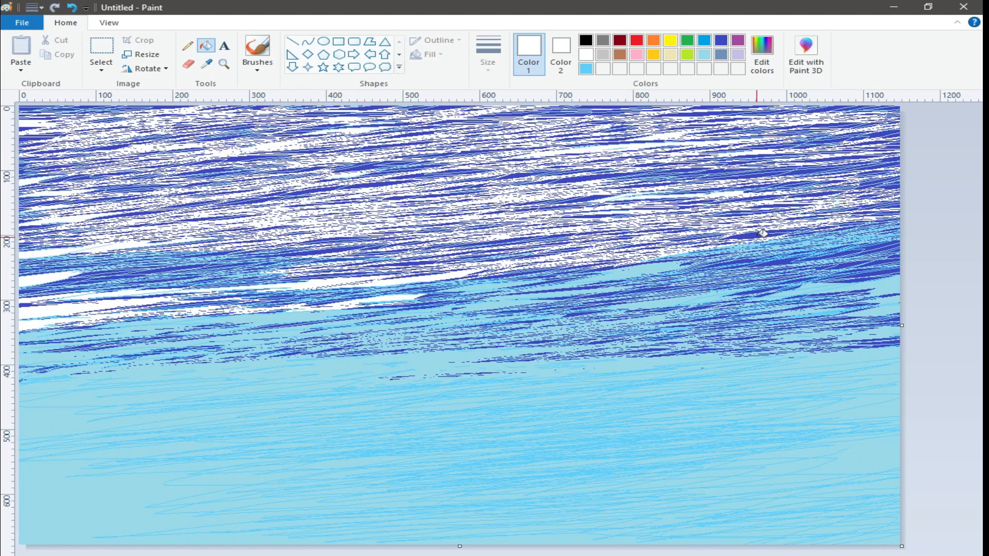
# Hatch the lower sky band above the water with Pencil strokes in the custom sky blue.
pyautogui.click(586, 68)
pyautogui.click(187, 46)
pyautogui.moveTo(515, 286)
pyautogui.mouseDown()
pyautogui.moveTo(876, 258)
pyautogui.moveTo(580, 336)
pyautogui.moveTo(783, 332)
pyautogui.mouseUp()
pyautogui.moveTo(851, 347)
pyautogui.mouseDown()
pyautogui.moveTo(186, 355)
pyautogui.moveTo(531, 315)
pyautogui.moveTo(639, 335)
pyautogui.moveTo(51, 344)
pyautogui.moveTo(360, 309)
pyautogui.moveTo(31, 312)
pyautogui.moveTo(458, 286)
pyautogui.mouseUp()
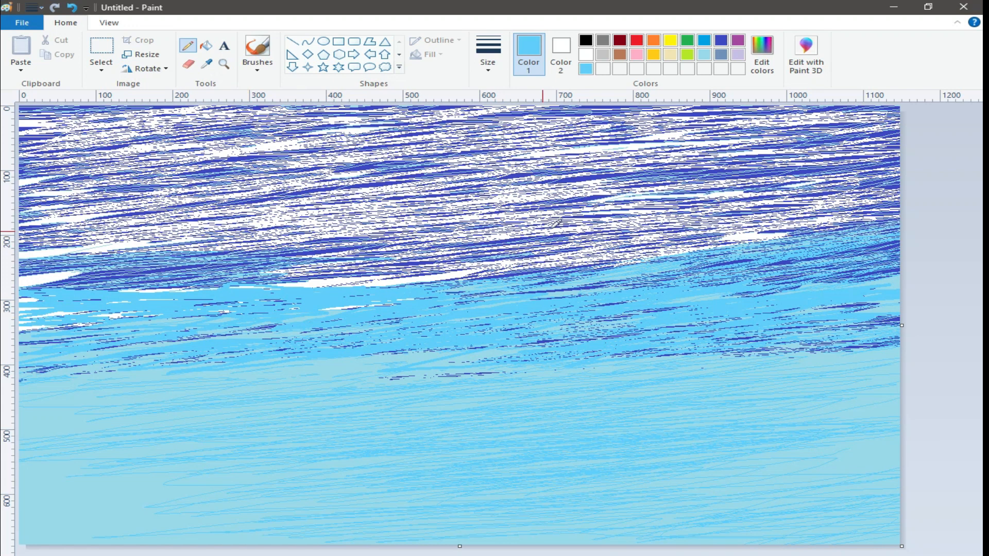
# Hatch light turquoise Pencil strokes over the lower sky band and into the upper sky.
pyautogui.click(705, 56)
pyautogui.moveTo(399, 294)
pyautogui.mouseDown()
pyautogui.moveTo(247, 288)
pyautogui.moveTo(750, 287)
pyautogui.moveTo(650, 335)
pyautogui.mouseUp()
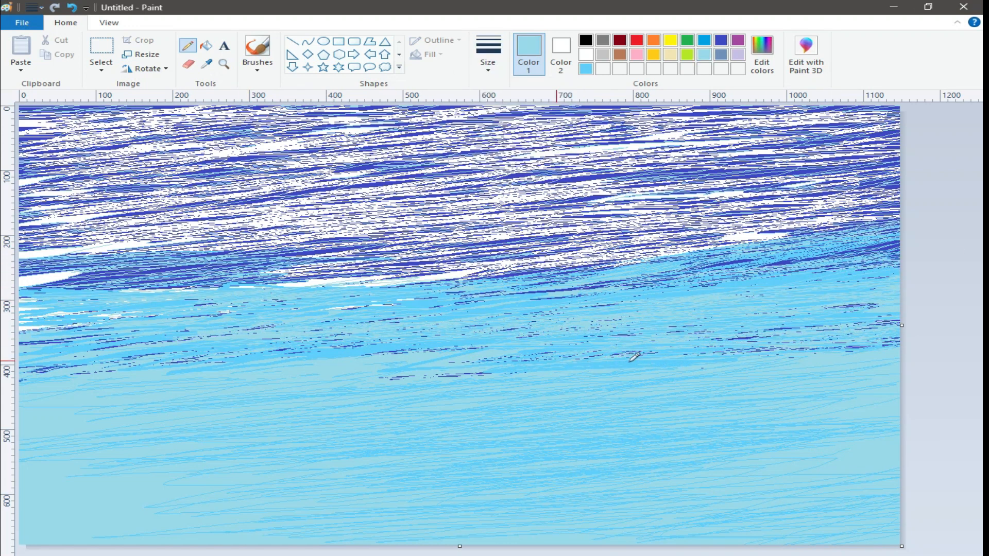
pyautogui.moveTo(710, 237)
pyautogui.mouseDown()
pyautogui.moveTo(182, 248)
pyautogui.moveTo(27, 194)
pyautogui.moveTo(276, 116)
pyautogui.moveTo(85, 112)
pyautogui.moveTo(38, 209)
pyautogui.moveTo(464, 258)
pyautogui.moveTo(154, 278)
pyautogui.moveTo(790, 230)
pyautogui.moveTo(763, 235)
pyautogui.mouseUp()
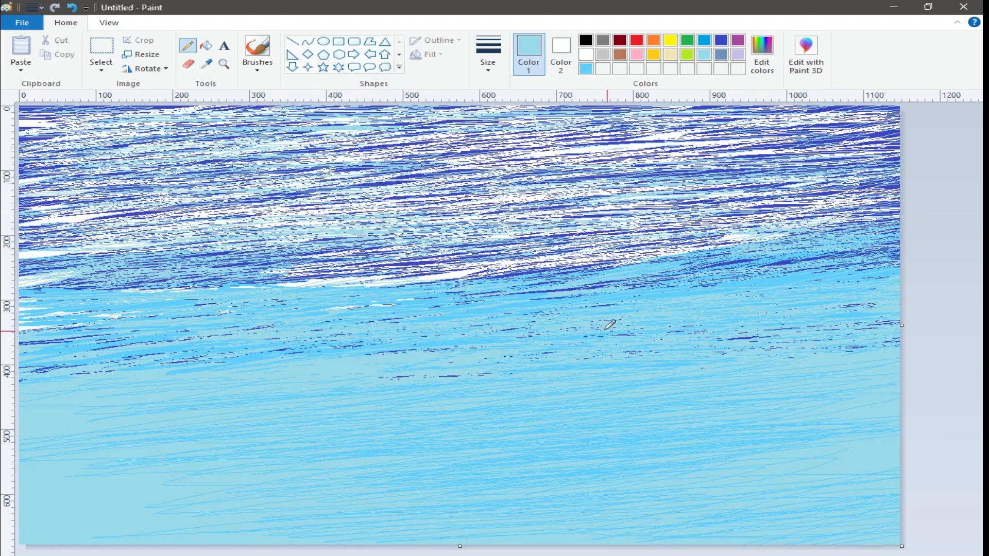
pyautogui.moveTo(634, 338)
pyautogui.mouseDown()
pyautogui.moveTo(464, 294)
pyautogui.moveTo(819, 316)
pyautogui.mouseUp()
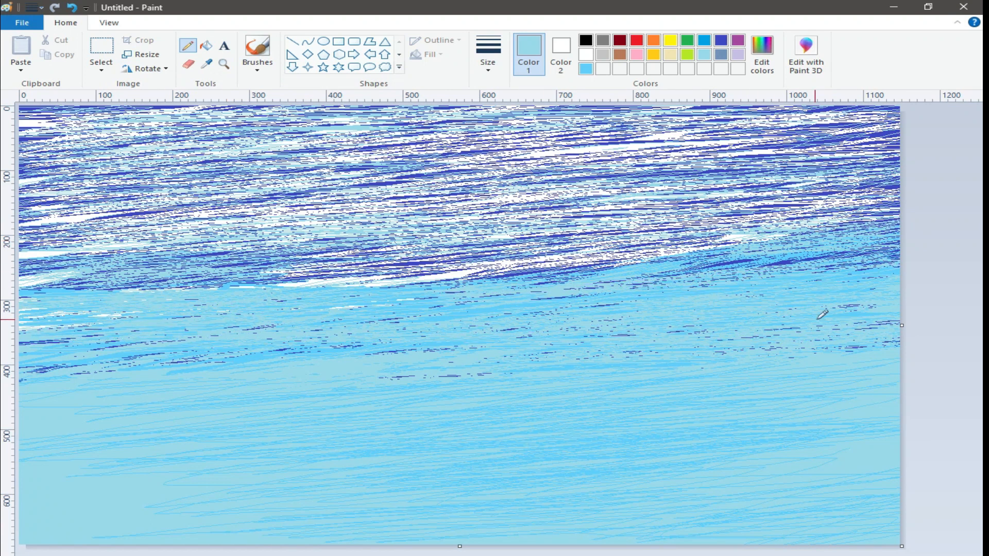
# Cover the whole upper sky with dense light turquoise Pencil hatching, softening the white and indigo streaks.
pyautogui.moveTo(703, 196)
pyautogui.mouseDown()
pyautogui.moveTo(448, 242)
pyautogui.moveTo(741, 155)
pyautogui.moveTo(625, 211)
pyautogui.moveTo(433, 269)
pyautogui.moveTo(824, 206)
pyautogui.moveTo(62, 201)
pyautogui.moveTo(21, 217)
pyautogui.moveTo(7, 112)
pyautogui.moveTo(351, 110)
pyautogui.moveTo(732, 131)
pyautogui.moveTo(387, 160)
pyautogui.moveTo(859, 133)
pyautogui.moveTo(875, 214)
pyautogui.moveTo(603, 126)
pyautogui.moveTo(113, 142)
pyautogui.moveTo(116, 189)
pyautogui.moveTo(21, 180)
pyautogui.moveTo(108, 211)
pyautogui.moveTo(149, 239)
pyautogui.moveTo(28, 360)
pyautogui.moveTo(142, 245)
pyautogui.mouseUp()
pyautogui.moveTo(423, 258); pyautogui.dragTo(689, 254)
pyautogui.moveTo(910, 237)
pyautogui.mouseDown()
pyautogui.moveTo(742, 196)
pyautogui.moveTo(592, 124)
pyautogui.moveTo(721, 147)
pyautogui.moveTo(724, 220)
pyautogui.mouseUp()
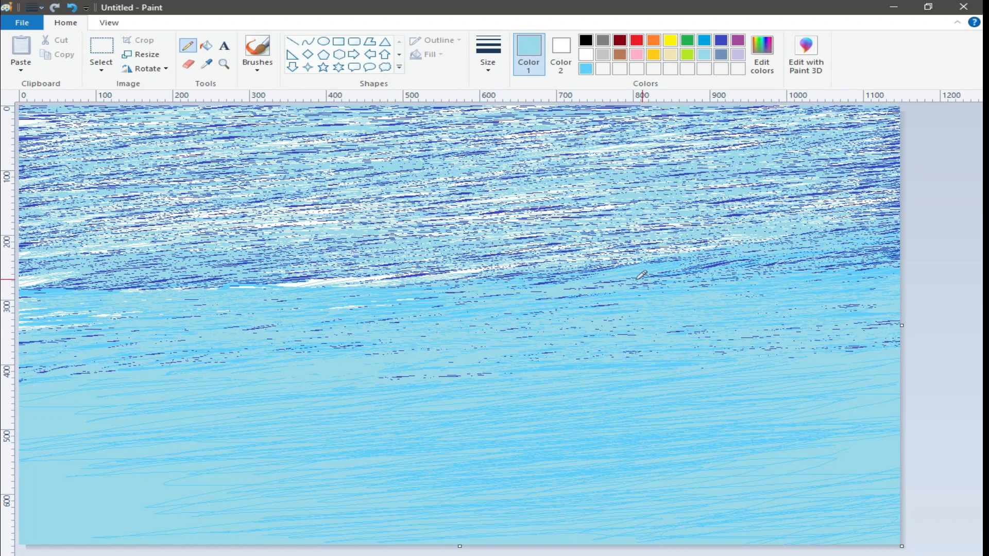
# Mix a custom bright blue and hatch it across the sky and the water with the Pencil.
pyautogui.click(762, 54)
pyautogui.click(345, 411)
pyautogui.moveTo(129, 147)
pyautogui.mouseDown()
pyautogui.moveTo(417, 123)
pyautogui.moveTo(788, 119)
pyautogui.moveTo(479, 170)
pyautogui.moveTo(859, 215)
pyautogui.moveTo(747, 155)
pyautogui.moveTo(154, 226)
pyautogui.moveTo(361, 278)
pyautogui.moveTo(816, 254)
pyautogui.moveTo(78, 381)
pyautogui.moveTo(900, 378)
pyautogui.moveTo(675, 488)
pyautogui.moveTo(888, 485)
pyautogui.moveTo(649, 497)
pyautogui.moveTo(33, 494)
pyautogui.moveTo(106, 521)
pyautogui.moveTo(271, 543)
pyautogui.moveTo(707, 453)
pyautogui.moveTo(30, 402)
pyautogui.moveTo(211, 404)
pyautogui.moveTo(369, 390)
pyautogui.moveTo(777, 419)
pyautogui.moveTo(503, 406)
pyautogui.moveTo(819, 463)
pyautogui.moveTo(613, 409)
pyautogui.moveTo(759, 472)
pyautogui.mouseUp()
# Spray white clouds across the upper sky with a wide Airbrush.
pyautogui.click(526, 40)
pyautogui.click(586, 54)
pyautogui.click(258, 47)
pyautogui.click(257, 67)
pyautogui.click(351, 90)
pyautogui.click(488, 58)
pyautogui.click(492, 166)
pyautogui.moveTo(276, 156)
pyautogui.mouseDown()
pyautogui.moveTo(299, 147)
pyautogui.moveTo(113, 177)
pyautogui.moveTo(543, 136)
pyautogui.moveTo(412, 195)
pyautogui.moveTo(354, 206)
pyautogui.moveTo(889, 117)
pyautogui.moveTo(743, 138)
pyautogui.moveTo(894, 187)
pyautogui.mouseUp()
pyautogui.moveTo(93, 114)
pyautogui.mouseDown()
pyautogui.moveTo(36, 114)
pyautogui.moveTo(309, 119)
pyautogui.moveTo(232, 119)
pyautogui.moveTo(277, 174)
pyautogui.moveTo(633, 152)
pyautogui.moveTo(773, 165)
pyautogui.moveTo(376, 139)
pyautogui.moveTo(393, 112)
pyautogui.moveTo(876, 211)
pyautogui.moveTo(731, 123)
pyautogui.moveTo(295, 129)
pyautogui.moveTo(376, 193)
pyautogui.moveTo(196, 278)
pyautogui.moveTo(608, 217)
pyautogui.moveTo(675, 226)
pyautogui.mouseUp()
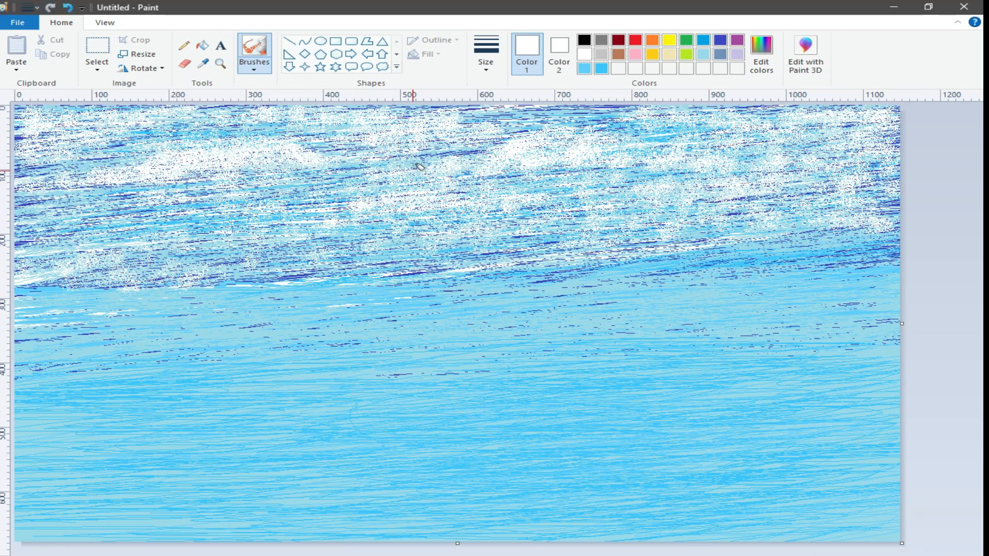
# Mix a dark green drawing colour with red 6, green 34 and blue 15, and choose the basic brush.
pyautogui.click(686, 40)
pyautogui.click(761, 52)
pyautogui.click(651, 344)
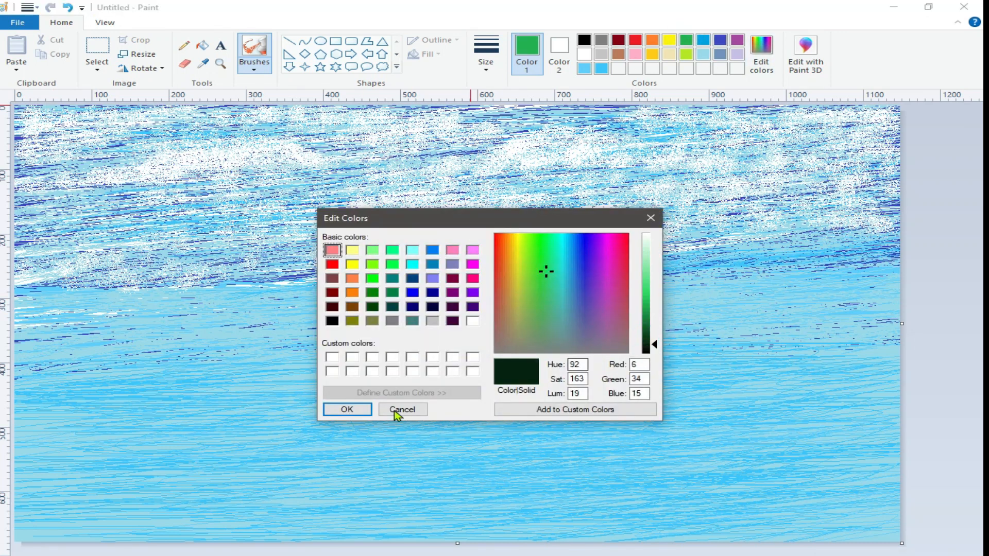
pyautogui.click(343, 409)
pyautogui.click(254, 69)
pyautogui.click(255, 86)
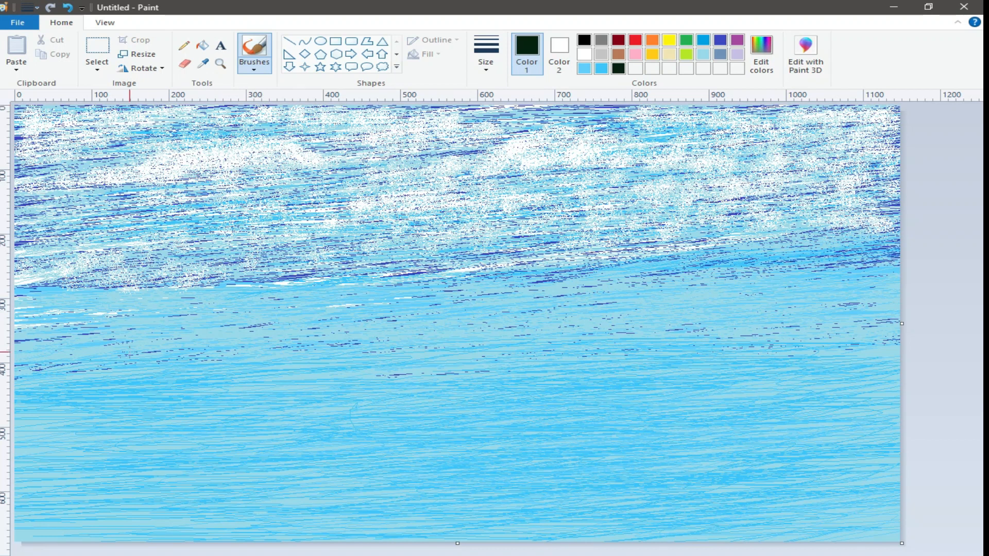
# Undo the first shoreline attempt and outline a headland from the left edge to mid-canvas and back to the bottom edge.
pyautogui.moveTo(220, 368); pyautogui.dragTo(552, 512)
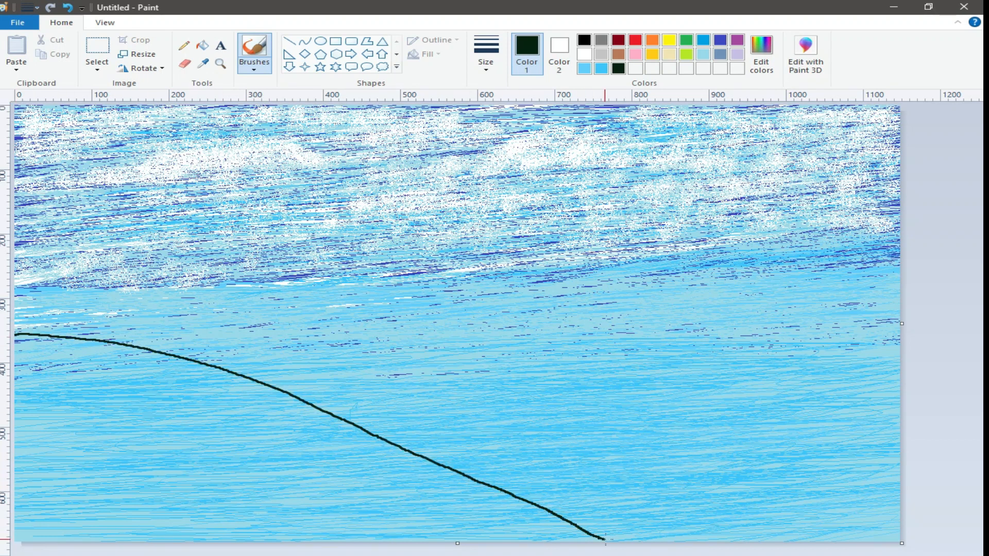
pyautogui.click(68, 8)
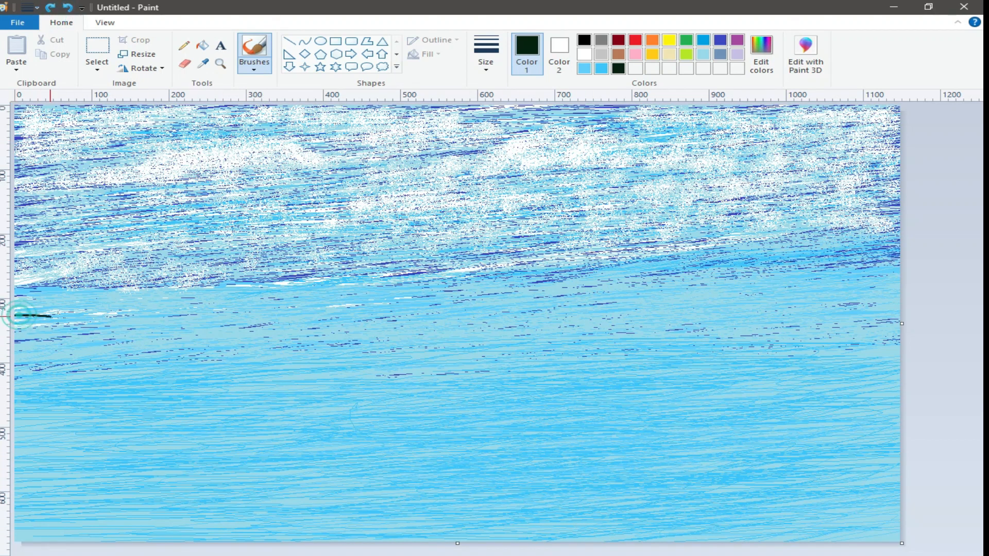
pyautogui.moveTo(349, 420); pyautogui.dragTo(108, 555)
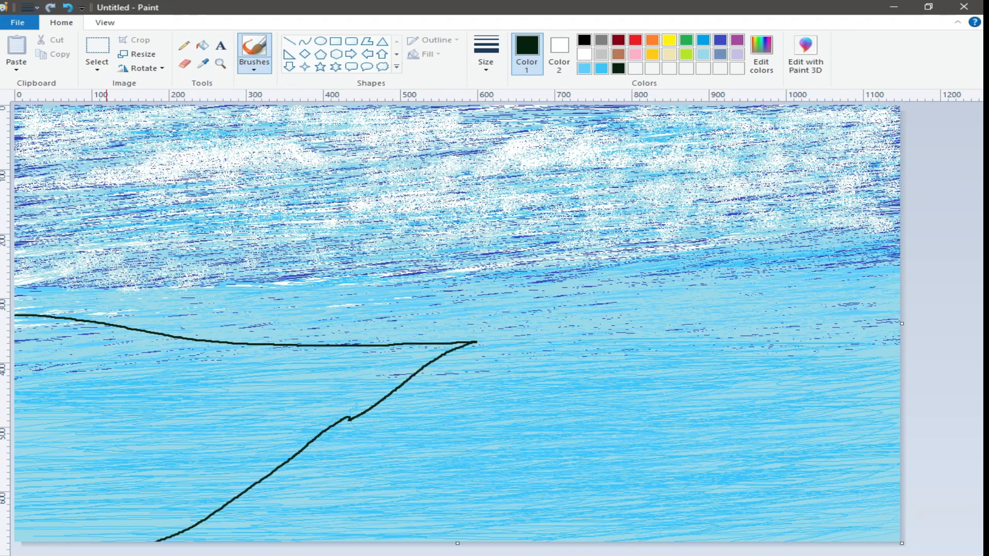
# Trace the headland outline with the Polygon shape and give it a solid fill in the custom dark green.
pyautogui.click(365, 41)
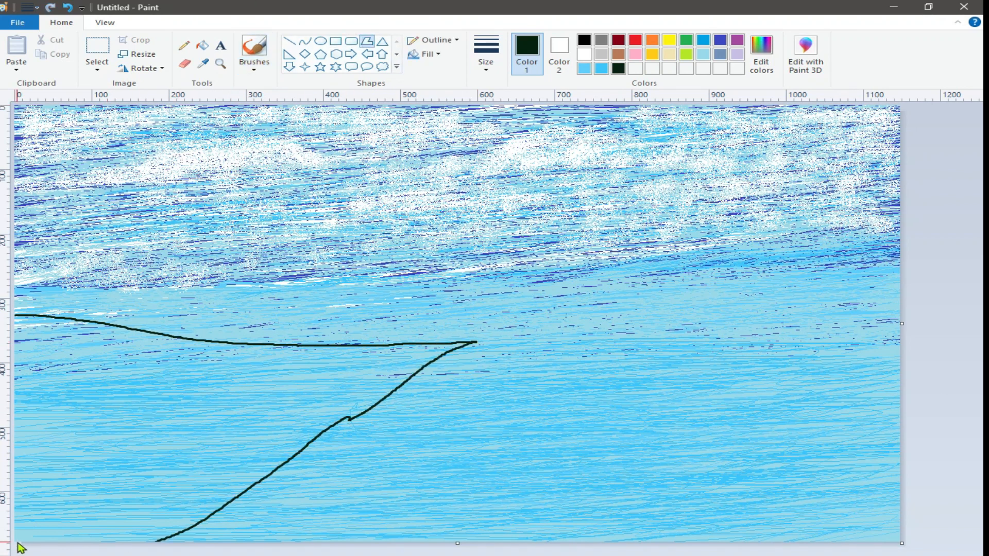
pyautogui.click(559, 51)
pyautogui.click(619, 68)
pyautogui.moveTo(16, 454); pyautogui.dragTo(12, 315)
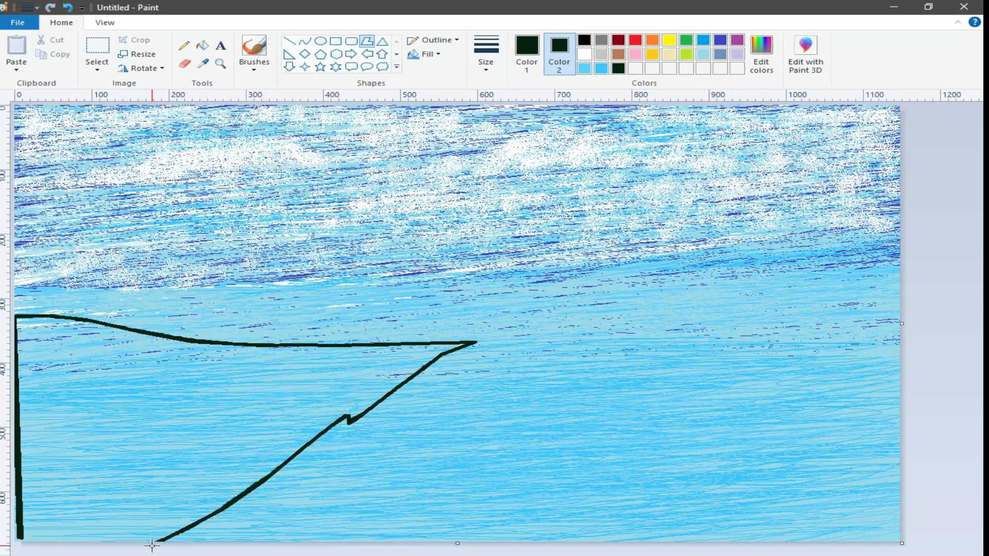
pyautogui.click(428, 54)
pyautogui.click(440, 91)
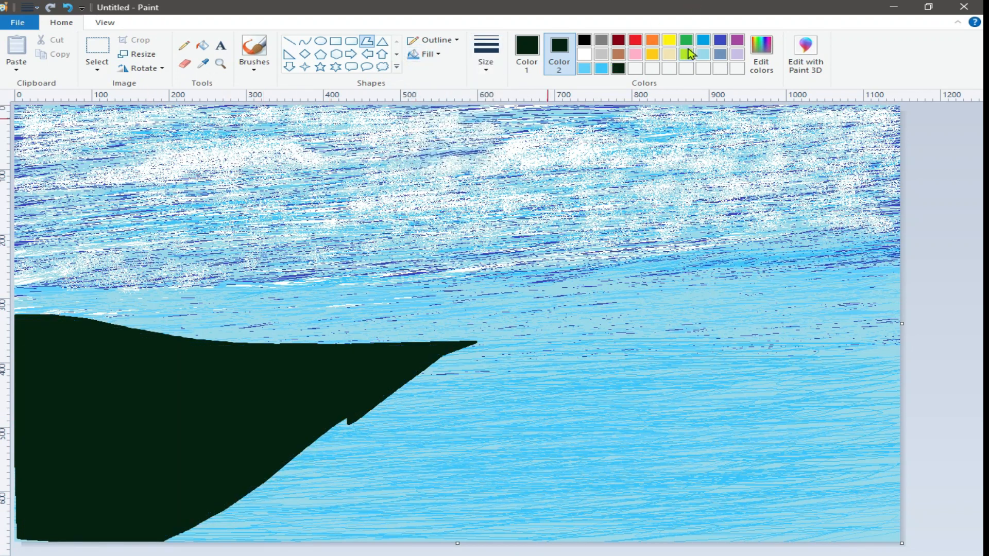
# Hatch green Pencil strokes across the top of the dark headland.
pyautogui.click(526, 49)
pyautogui.click(683, 40)
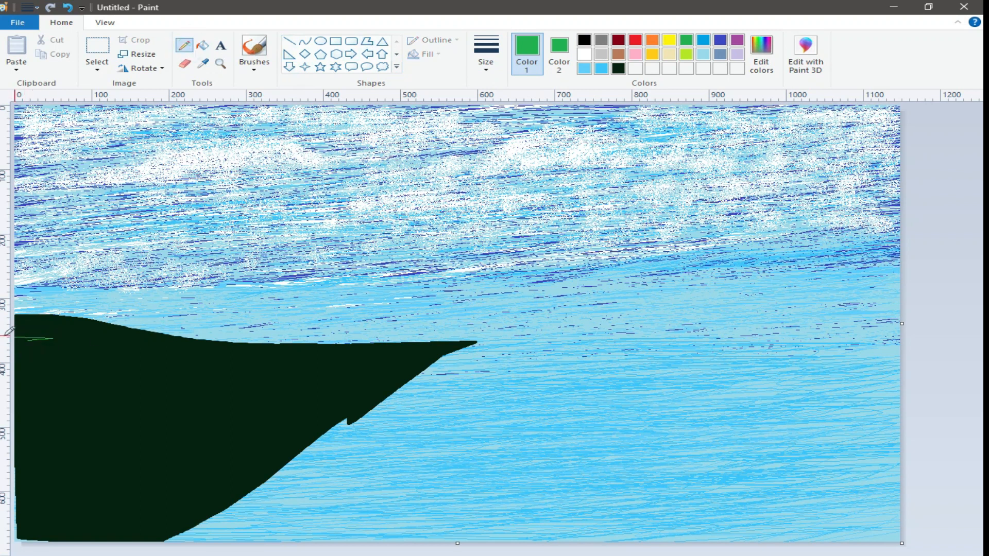
pyautogui.moveTo(129, 325)
pyautogui.mouseDown()
pyautogui.moveTo(2, 337)
pyautogui.moveTo(143, 335)
pyautogui.moveTo(106, 340)
pyautogui.mouseUp()
pyautogui.moveTo(457, 338)
pyautogui.mouseDown()
pyautogui.moveTo(293, 356)
pyautogui.moveTo(5, 351)
pyautogui.moveTo(380, 348)
pyautogui.moveTo(198, 356)
pyautogui.moveTo(393, 357)
pyautogui.mouseUp()
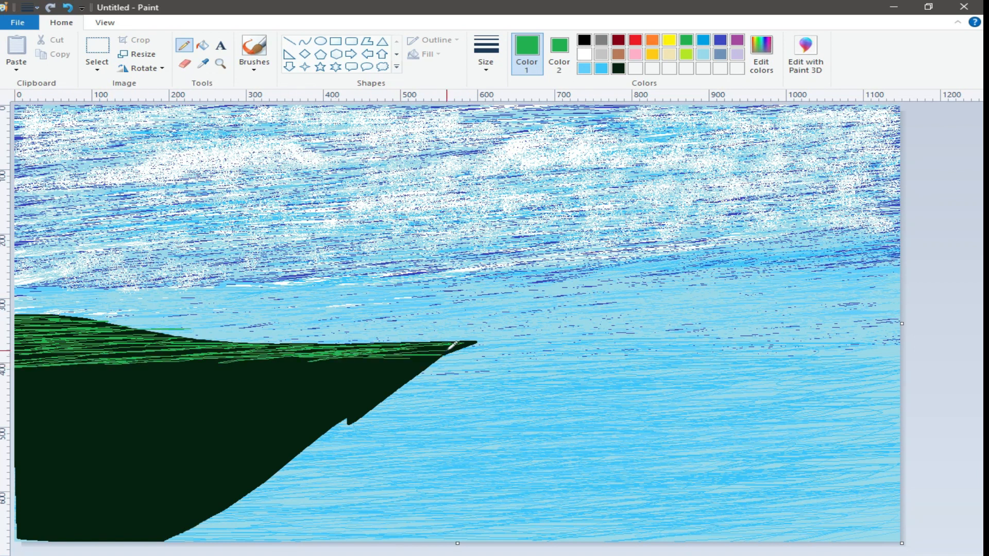
# Cover the rest of the headland down to the bottom edge with green Pencil hatching.
pyautogui.moveTo(125, 376)
pyautogui.mouseDown()
pyautogui.moveTo(189, 364)
pyautogui.moveTo(381, 362)
pyautogui.moveTo(253, 368)
pyautogui.moveTo(67, 398)
pyautogui.moveTo(433, 370)
pyautogui.moveTo(69, 389)
pyautogui.mouseUp()
pyautogui.moveTo(265, 410)
pyautogui.mouseDown()
pyautogui.moveTo(100, 411)
pyautogui.moveTo(194, 420)
pyautogui.moveTo(62, 472)
pyautogui.moveTo(52, 425)
pyautogui.moveTo(99, 473)
pyautogui.moveTo(132, 433)
pyautogui.moveTo(103, 510)
pyautogui.moveTo(42, 496)
pyautogui.mouseUp()
pyautogui.moveTo(132, 489)
pyautogui.mouseDown()
pyautogui.moveTo(28, 519)
pyautogui.moveTo(89, 521)
pyautogui.moveTo(276, 433)
pyautogui.moveTo(238, 420)
pyautogui.moveTo(397, 393)
pyautogui.moveTo(347, 385)
pyautogui.moveTo(405, 381)
pyautogui.moveTo(369, 397)
pyautogui.moveTo(136, 400)
pyautogui.moveTo(382, 403)
pyautogui.moveTo(348, 405)
pyautogui.moveTo(366, 408)
pyautogui.moveTo(352, 418)
pyautogui.moveTo(220, 416)
pyautogui.moveTo(354, 431)
pyautogui.moveTo(314, 438)
pyautogui.mouseUp()
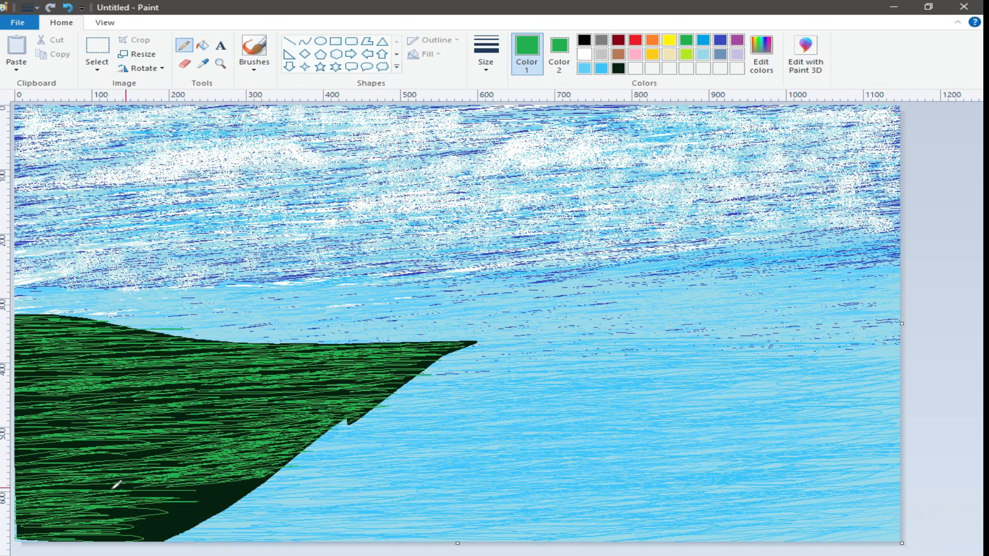
pyautogui.moveTo(219, 488)
pyautogui.mouseDown()
pyautogui.moveTo(191, 493)
pyautogui.moveTo(258, 478)
pyautogui.mouseUp()
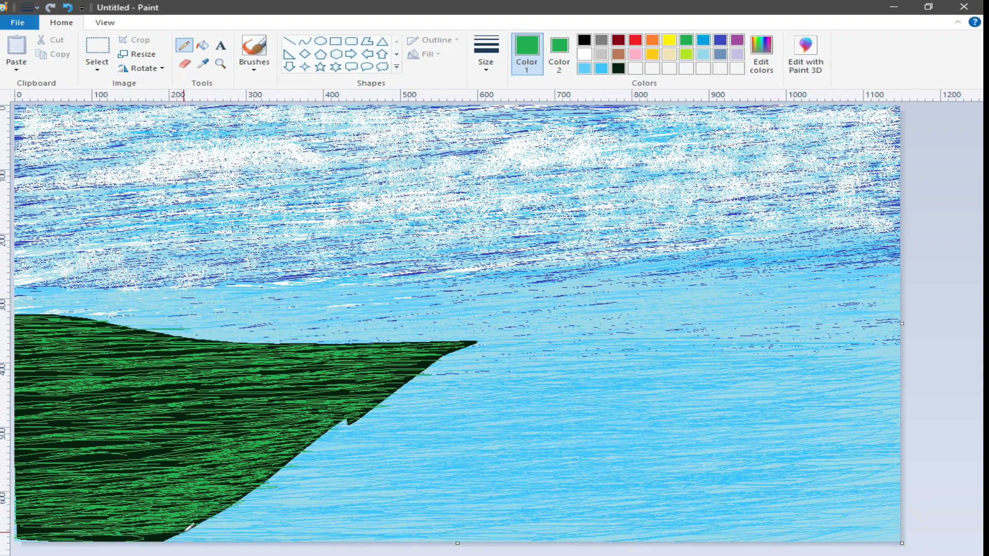
pyautogui.moveTo(39, 510)
pyautogui.mouseDown()
pyautogui.moveTo(62, 443)
pyautogui.moveTo(219, 376)
pyautogui.mouseUp()
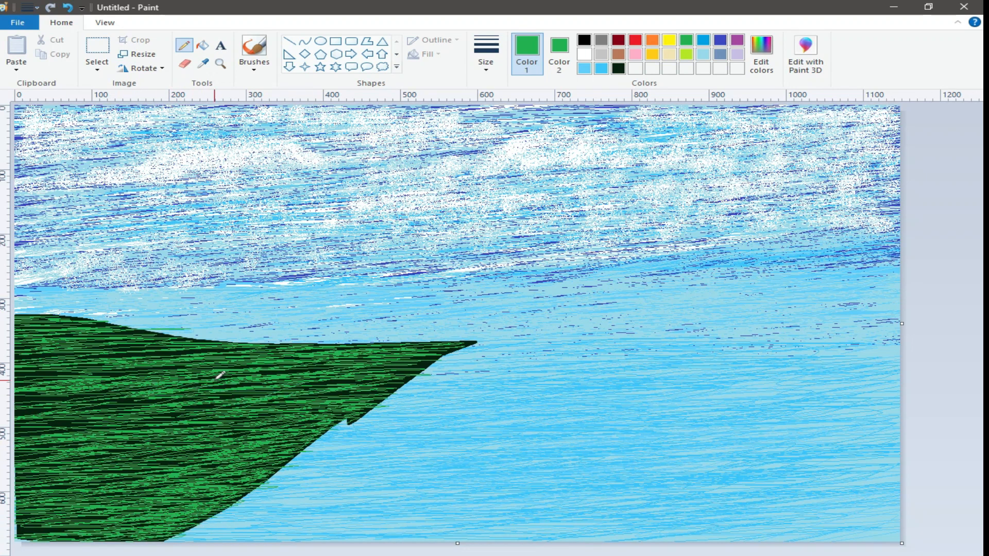
pyautogui.moveTo(22, 380); pyautogui.dragTo(96, 334)
pyautogui.moveTo(32, 387); pyautogui.dragTo(176, 392)
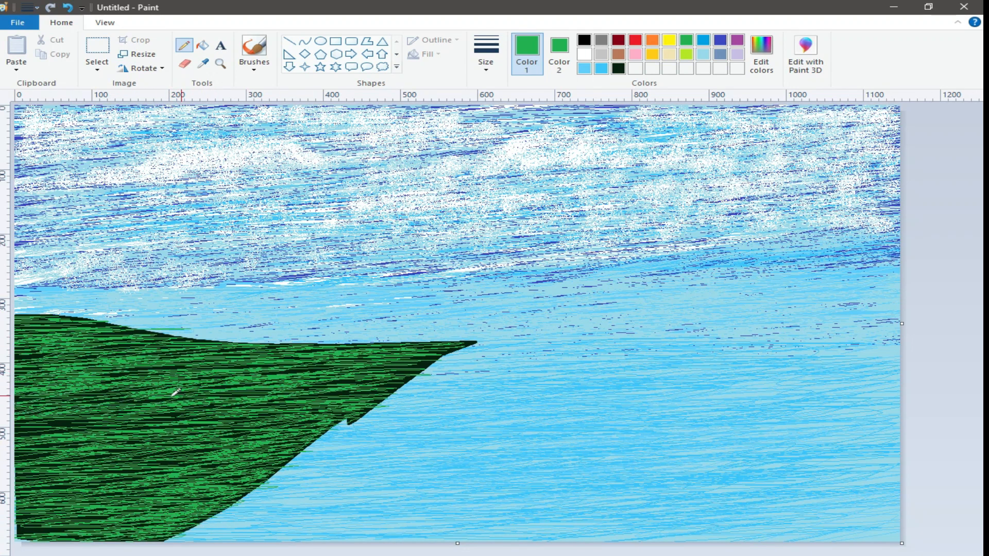
# Spray green speckles over the headland with the Airbrush for a grassy texture.
pyautogui.click(202, 46)
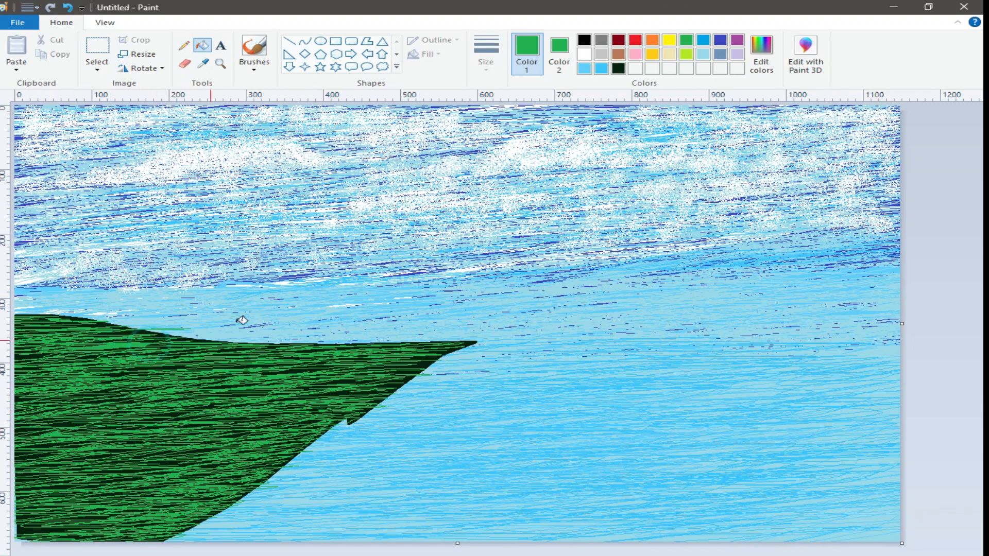
pyautogui.click(246, 74)
pyautogui.click(346, 89)
pyautogui.moveTo(283, 365)
pyautogui.mouseDown()
pyautogui.moveTo(382, 354)
pyautogui.moveTo(125, 376)
pyautogui.moveTo(213, 398)
pyautogui.mouseUp()
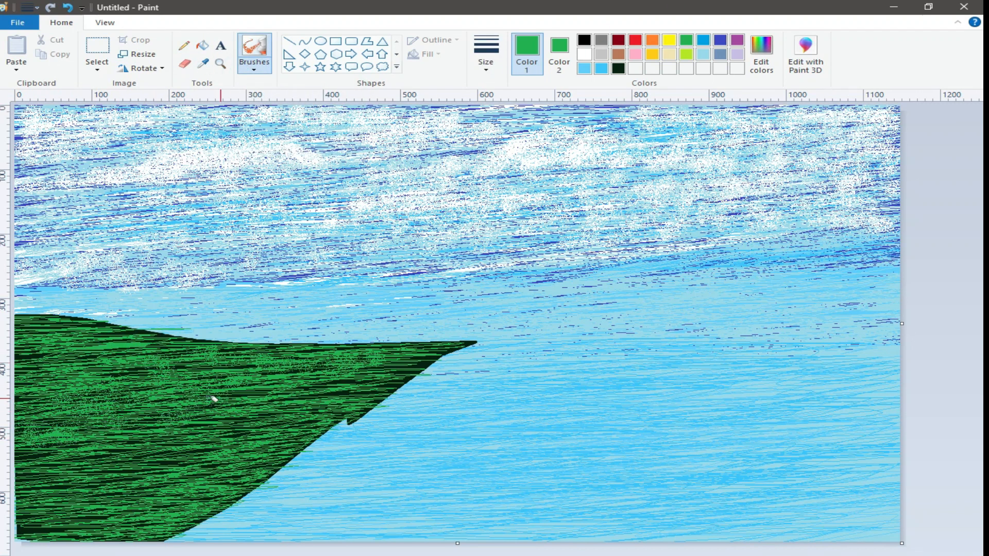
pyautogui.moveTo(296, 439)
pyautogui.mouseDown()
pyautogui.moveTo(129, 446)
pyautogui.moveTo(146, 464)
pyautogui.moveTo(62, 523)
pyautogui.mouseUp()
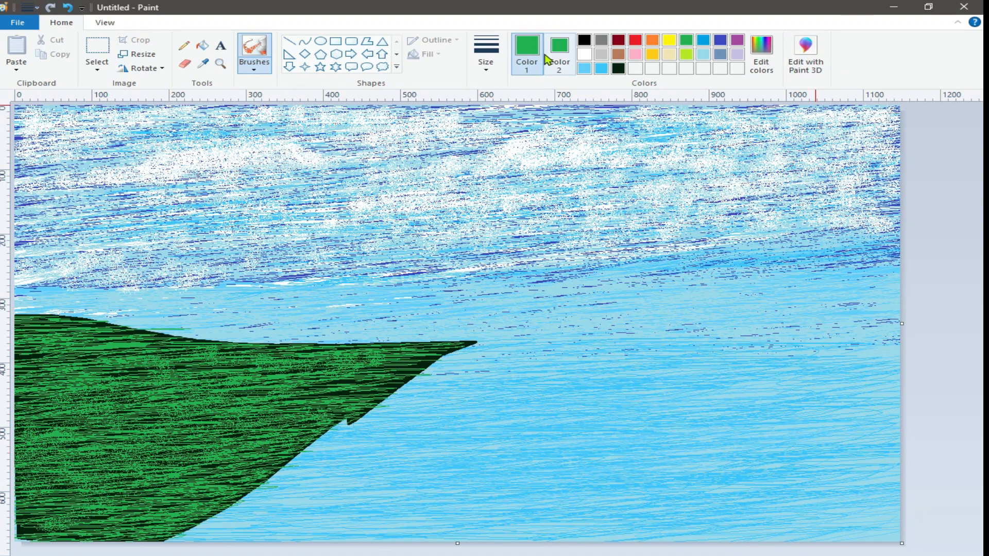
# Paint a black tree with a thick trunk and three tall main branches on the left of the headland.
pyautogui.click(584, 40)
pyautogui.click(486, 57)
pyautogui.click(490, 104)
pyautogui.moveTo(87, 152)
pyautogui.mouseDown()
pyautogui.moveTo(100, 222)
pyautogui.moveTo(72, 540)
pyautogui.mouseUp()
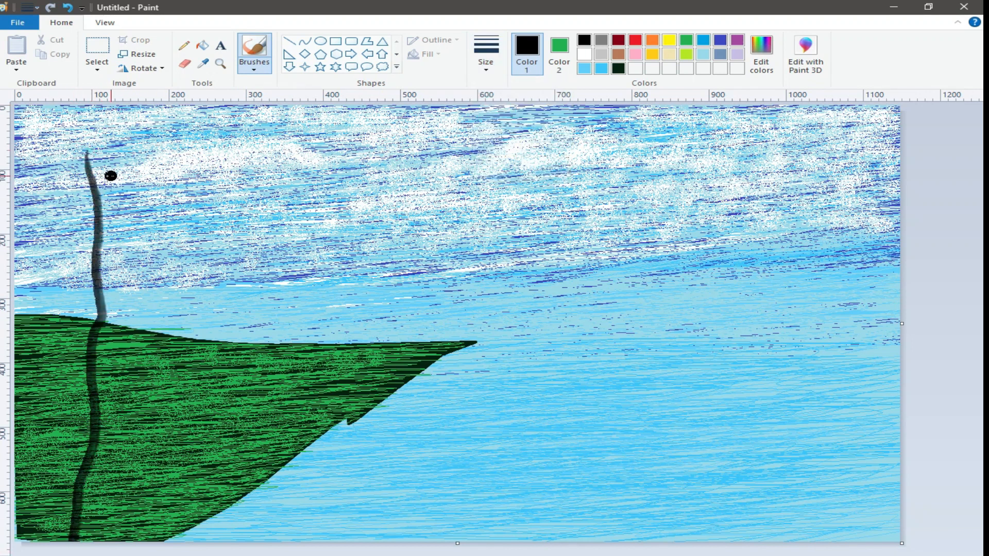
pyautogui.moveTo(136, 165); pyautogui.dragTo(105, 251)
pyautogui.moveTo(44, 113)
pyautogui.mouseDown()
pyautogui.moveTo(83, 356)
pyautogui.moveTo(84, 446)
pyautogui.moveTo(51, 540)
pyautogui.mouseUp()
pyautogui.moveTo(87, 355)
pyautogui.mouseDown()
pyautogui.moveTo(92, 418)
pyautogui.moveTo(62, 539)
pyautogui.mouseUp()
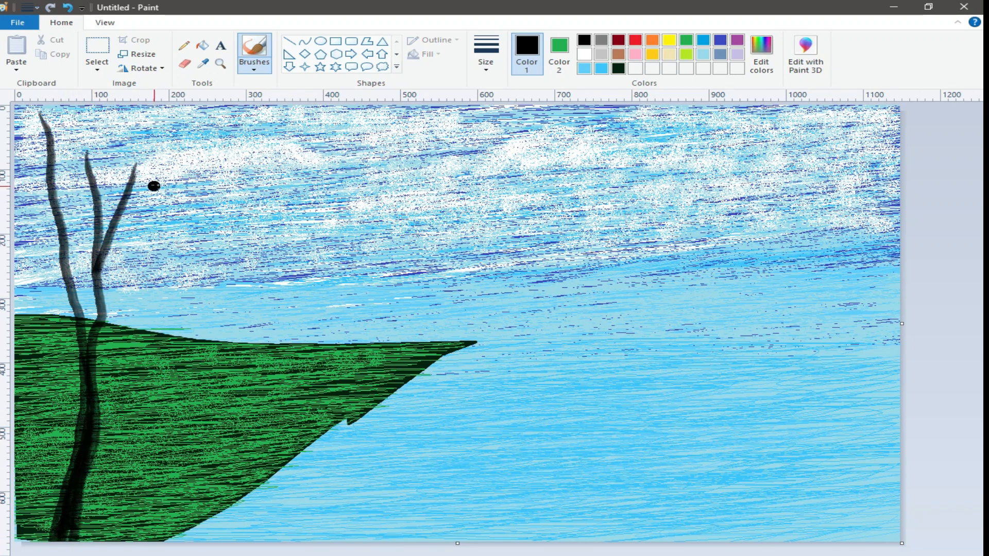
# Add thinner black side branches to both sides of the tree with a smaller brush size.
pyautogui.click(480, 57)
pyautogui.click(492, 90)
pyautogui.moveTo(178, 209); pyautogui.dragTo(103, 322)
pyautogui.moveTo(130, 243); pyautogui.dragTo(131, 278)
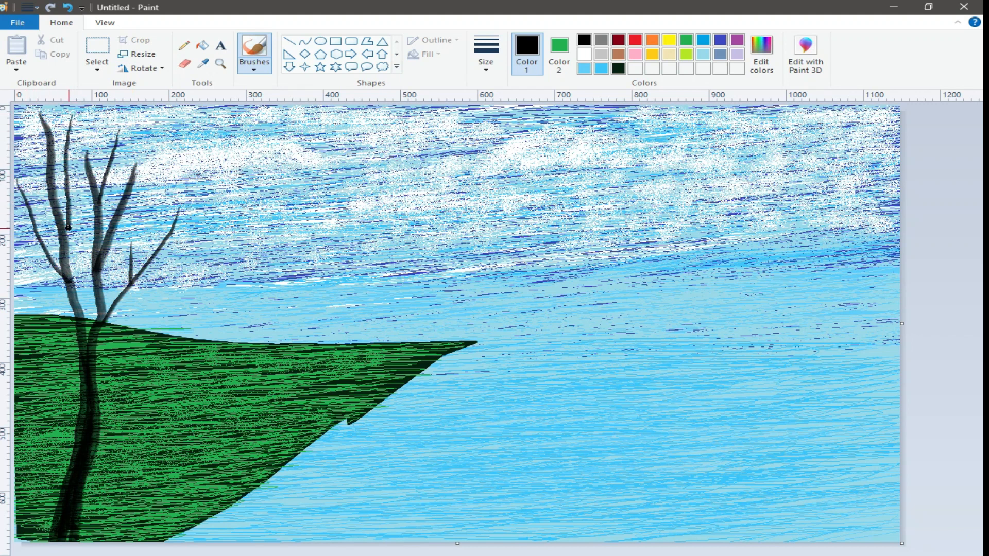
# Mix a custom near-black green for the foliage, starting from the palette's green.
pyautogui.click(686, 40)
pyautogui.click(761, 54)
pyautogui.click(372, 307)
pyautogui.click(661, 349)
pyautogui.click(347, 409)
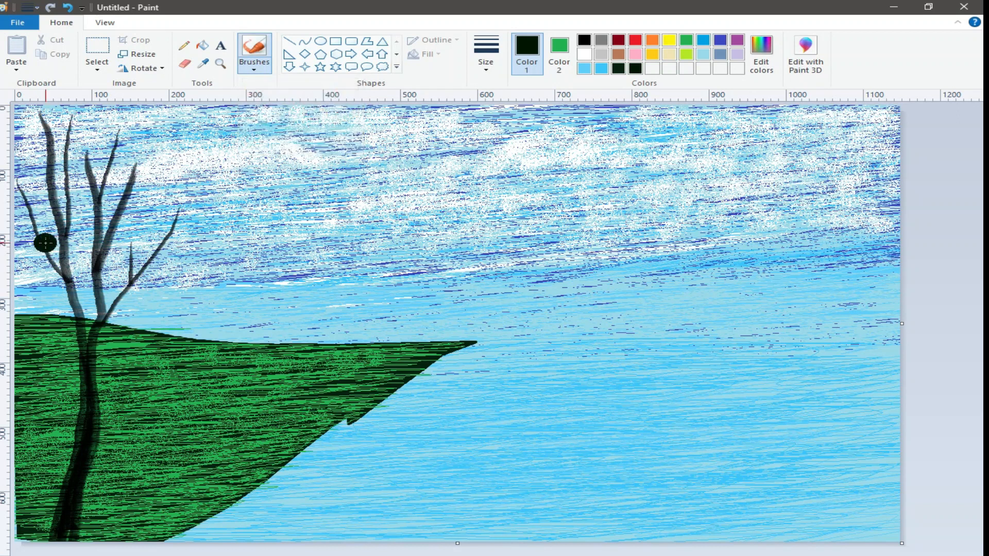
# Dab near-black green foliage clusters over the tree's branches and extend the crown to the right.
pyautogui.moveTo(120, 218)
pyautogui.mouseDown()
pyautogui.moveTo(33, 246)
pyautogui.moveTo(67, 243)
pyautogui.moveTo(85, 221)
pyautogui.moveTo(133, 250)
pyautogui.moveTo(188, 229)
pyautogui.moveTo(161, 196)
pyautogui.moveTo(221, 227)
pyautogui.moveTo(91, 173)
pyautogui.moveTo(23, 181)
pyautogui.moveTo(73, 150)
pyautogui.moveTo(131, 150)
pyautogui.moveTo(26, 128)
pyautogui.moveTo(67, 115)
pyautogui.moveTo(160, 190)
pyautogui.moveTo(181, 164)
pyautogui.moveTo(123, 172)
pyautogui.moveTo(91, 227)
pyautogui.moveTo(129, 127)
pyautogui.moveTo(154, 150)
pyautogui.moveTo(30, 229)
pyautogui.moveTo(50, 160)
pyautogui.moveTo(78, 201)
pyautogui.moveTo(103, 205)
pyautogui.moveTo(152, 188)
pyautogui.moveTo(75, 281)
pyautogui.moveTo(125, 266)
pyautogui.mouseUp()
pyautogui.moveTo(154, 148)
pyautogui.mouseDown()
pyautogui.moveTo(116, 114)
pyautogui.moveTo(136, 115)
pyautogui.moveTo(41, 110)
pyautogui.moveTo(177, 147)
pyautogui.moveTo(161, 129)
pyautogui.moveTo(194, 150)
pyautogui.moveTo(170, 153)
pyautogui.moveTo(145, 135)
pyautogui.moveTo(159, 120)
pyautogui.moveTo(180, 119)
pyautogui.moveTo(206, 154)
pyautogui.moveTo(191, 178)
pyautogui.moveTo(240, 189)
pyautogui.moveTo(201, 202)
pyautogui.moveTo(218, 194)
pyautogui.moveTo(216, 237)
pyautogui.moveTo(260, 252)
pyautogui.moveTo(206, 269)
pyautogui.moveTo(178, 256)
pyautogui.moveTo(236, 252)
pyautogui.moveTo(184, 236)
pyautogui.moveTo(126, 261)
pyautogui.mouseUp()
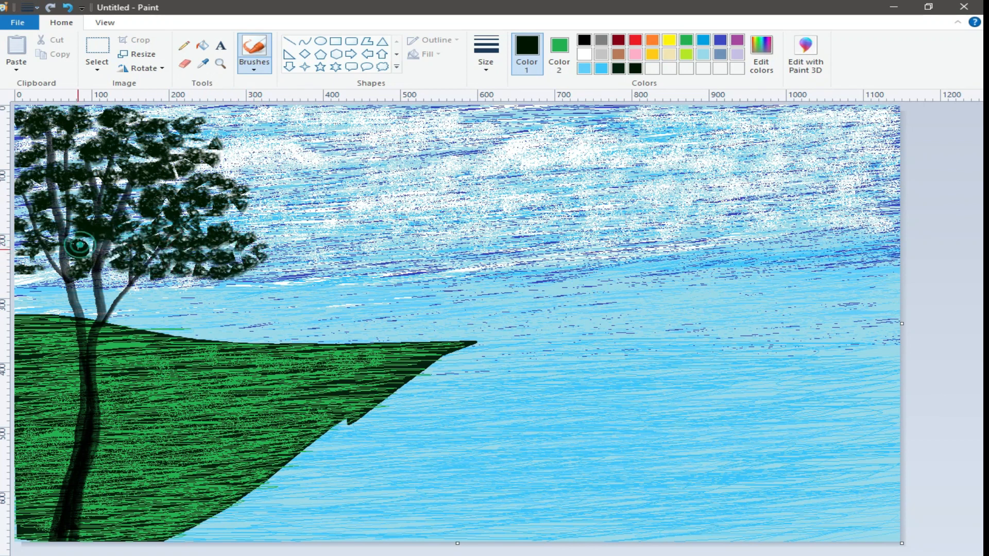
pyautogui.moveTo(250, 195); pyautogui.dragTo(278, 203)
pyautogui.moveTo(256, 254); pyautogui.dragTo(301, 266)
pyautogui.moveTo(203, 138)
pyautogui.mouseDown()
pyautogui.moveTo(245, 149)
pyautogui.moveTo(270, 141)
pyautogui.mouseUp()
pyautogui.moveTo(223, 134); pyautogui.dragTo(228, 138)
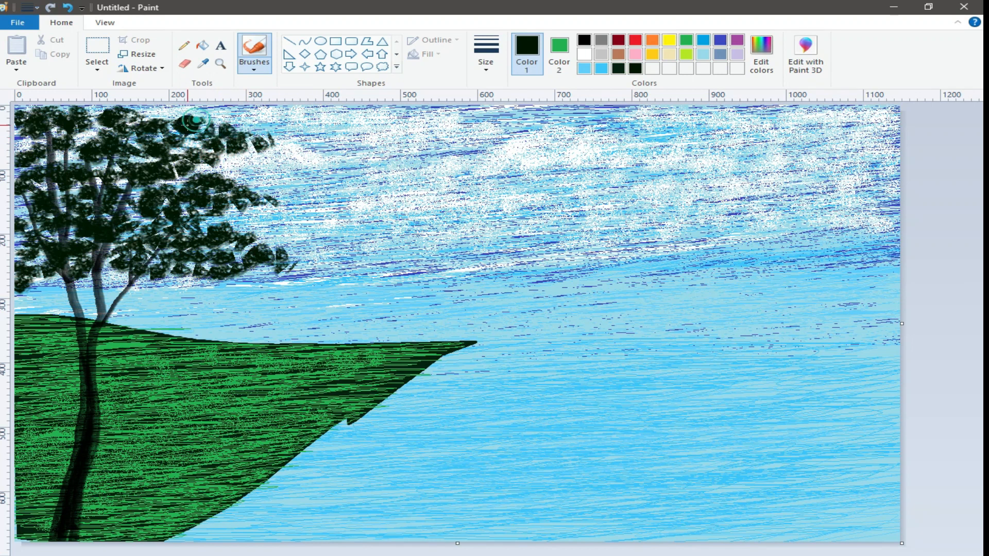
# Mix a custom dark green with Red 0, Green 81, Blue 0 and choose a brush thickness for foliage highlights.
pyautogui.click(773, 58)
pyautogui.click(646, 336)
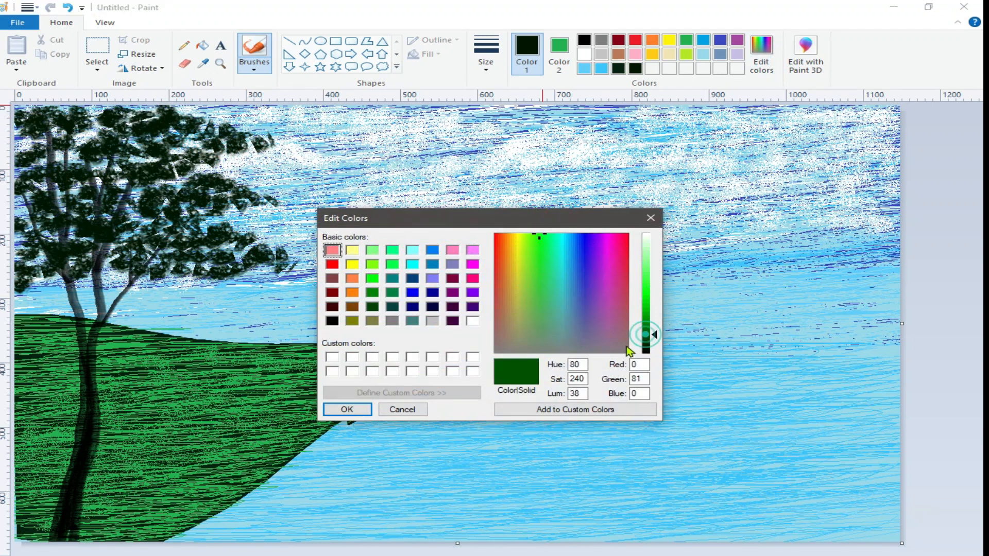
pyautogui.click(346, 409)
pyautogui.click(487, 69)
pyautogui.click(499, 111)
# Dab dark green leaf highlights across the tree's whole crown, scattering small leaves along its lower and outer edges.
pyautogui.moveTo(25, 141); pyautogui.dragTo(37, 148)
pyautogui.moveTo(74, 117); pyautogui.dragTo(23, 117)
pyautogui.moveTo(135, 124); pyautogui.dragTo(157, 118)
pyautogui.moveTo(183, 124); pyautogui.dragTo(209, 125)
pyautogui.moveTo(141, 156)
pyautogui.mouseDown()
pyautogui.moveTo(127, 160)
pyautogui.moveTo(149, 170)
pyautogui.mouseUp()
pyautogui.moveTo(246, 200)
pyautogui.mouseDown()
pyautogui.moveTo(216, 204)
pyautogui.moveTo(201, 192)
pyautogui.mouseUp()
pyautogui.moveTo(73, 195); pyautogui.dragTo(57, 197)
pyautogui.moveTo(121, 184); pyautogui.dragTo(104, 190)
pyautogui.moveTo(93, 188); pyautogui.dragTo(82, 194)
pyautogui.moveTo(45, 167); pyautogui.dragTo(59, 164)
pyautogui.moveTo(83, 154); pyautogui.dragTo(28, 163)
pyautogui.moveTo(180, 229); pyautogui.dragTo(138, 231)
pyautogui.moveTo(35, 223); pyautogui.dragTo(18, 228)
pyautogui.moveTo(58, 225)
pyautogui.mouseDown()
pyautogui.moveTo(20, 225)
pyautogui.moveTo(41, 224)
pyautogui.moveTo(36, 262)
pyautogui.mouseUp()
pyautogui.moveTo(154, 262); pyautogui.dragTo(111, 257)
pyautogui.moveTo(184, 260); pyautogui.dragTo(177, 262)
pyautogui.click(219, 251)
pyautogui.moveTo(256, 239); pyautogui.dragTo(230, 251)
pyautogui.moveTo(232, 230); pyautogui.dragTo(219, 235)
pyautogui.moveTo(273, 211)
pyautogui.mouseDown()
pyautogui.moveTo(284, 217)
pyautogui.moveTo(245, 199)
pyautogui.mouseUp()
pyautogui.moveTo(253, 179); pyautogui.dragTo(239, 178)
pyautogui.moveTo(274, 240); pyautogui.dragTo(265, 251)
pyautogui.moveTo(313, 266); pyautogui.dragTo(305, 276)
pyautogui.moveTo(301, 290); pyautogui.dragTo(275, 286)
pyautogui.moveTo(273, 273); pyautogui.dragTo(261, 279)
pyautogui.moveTo(194, 288)
pyautogui.mouseDown()
pyautogui.moveTo(185, 294)
pyautogui.moveTo(226, 291)
pyautogui.mouseUp()
pyautogui.moveTo(161, 282)
pyautogui.mouseDown()
pyautogui.moveTo(151, 286)
pyautogui.moveTo(161, 279)
pyautogui.mouseUp()
pyautogui.moveTo(167, 289); pyautogui.dragTo(96, 287)
pyautogui.moveTo(79, 298); pyautogui.dragTo(59, 296)
pyautogui.moveTo(55, 289); pyautogui.dragTo(40, 299)
pyautogui.moveTo(38, 304); pyautogui.dragTo(31, 308)
pyautogui.moveTo(113, 267); pyautogui.dragTo(126, 284)
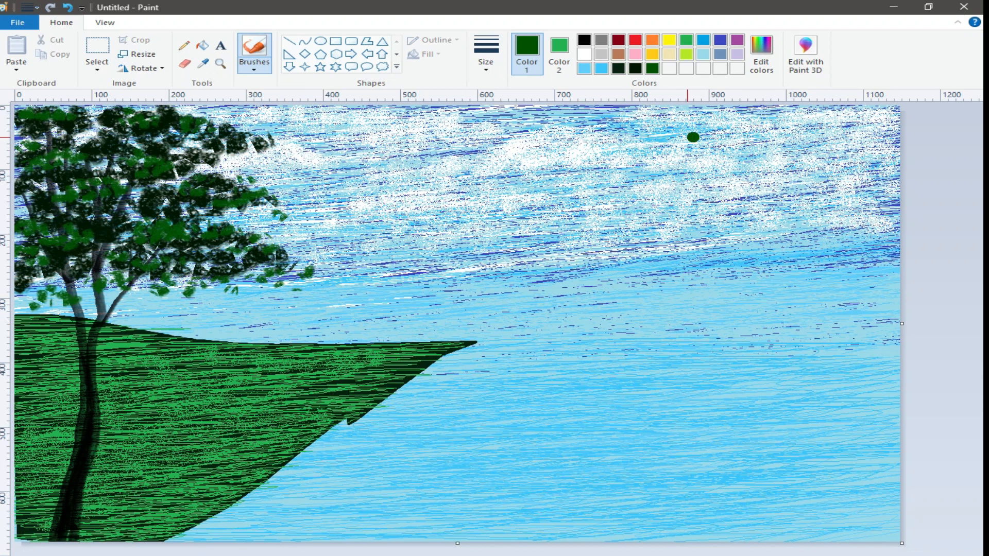
# Draw a straight near-black green horizon line across the full width of the picture, just above the headland.
pyautogui.click(290, 41)
pyautogui.click(619, 68)
pyautogui.moveTo(213, 283); pyautogui.dragTo(904, 263)
pyautogui.moveTo(212, 282); pyautogui.dragTo(2, 287)
# Create a distant bumpy tree line above the horizon by clearing a free-form selection with dark green as the background color.
pyautogui.click(97, 68)
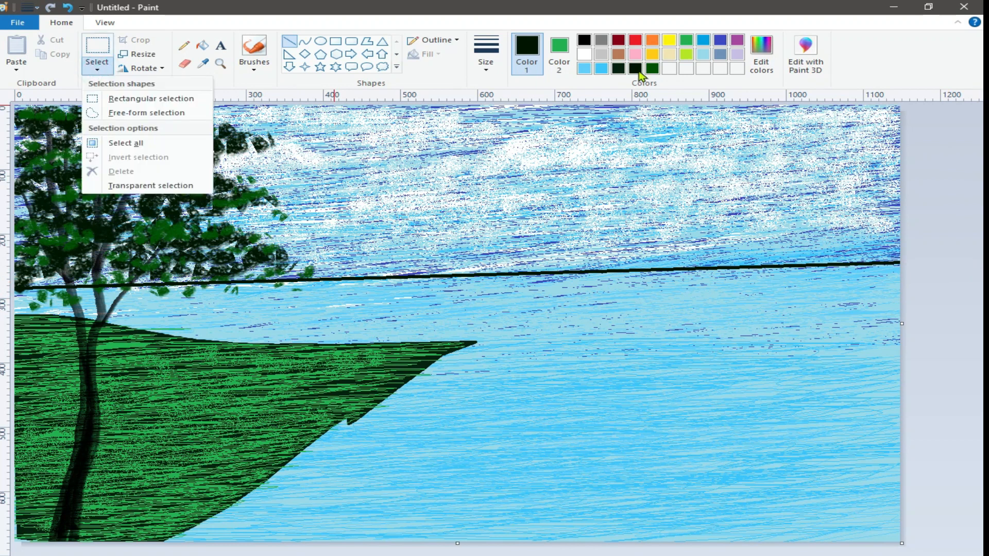
pyautogui.click(559, 54)
pyautogui.click(652, 68)
pyautogui.click(96, 70)
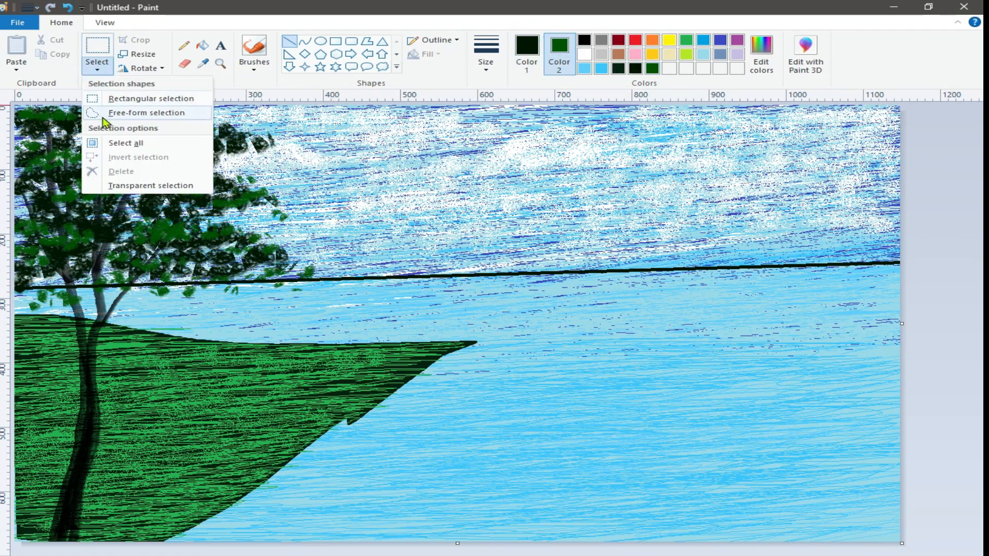
pyautogui.click(118, 113)
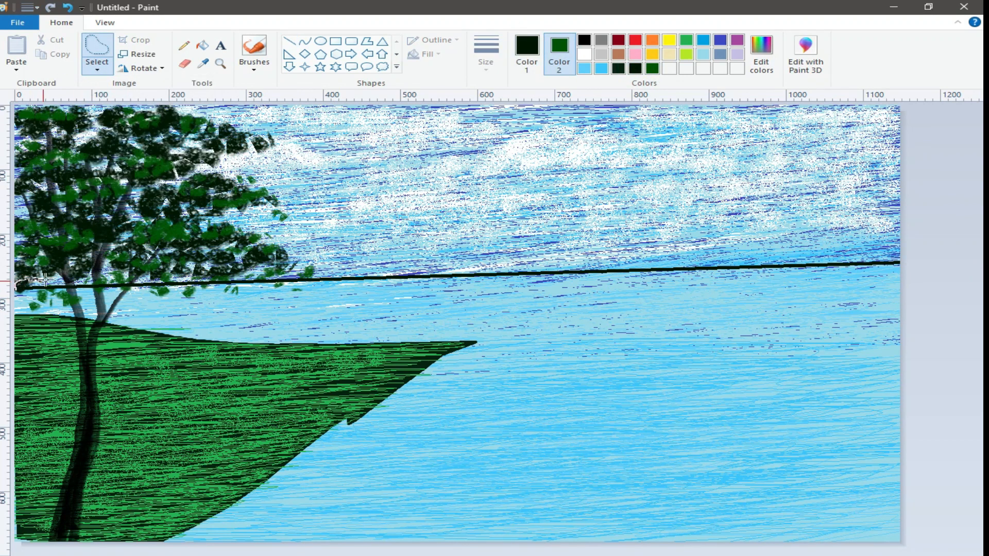
pyautogui.moveTo(86, 283); pyautogui.dragTo(135, 282)
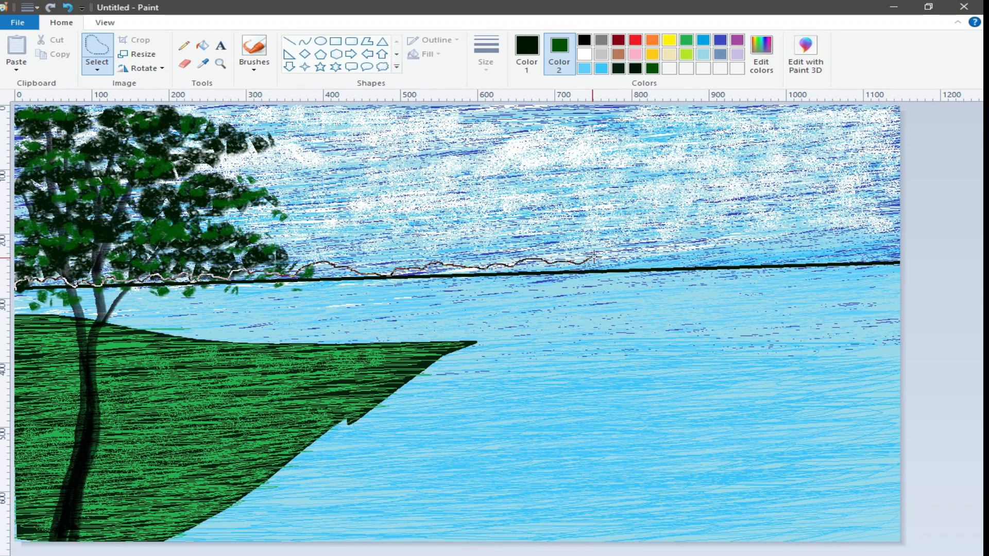
pyautogui.moveTo(660, 262); pyautogui.dragTo(731, 262)
pyautogui.moveTo(904, 264); pyautogui.dragTo(905, 265)
pyautogui.press('Delete')
# Pick the near-black green from the foliage and dab leaves along the crown's lower edge, over the distant tree line.
pyautogui.click(206, 67)
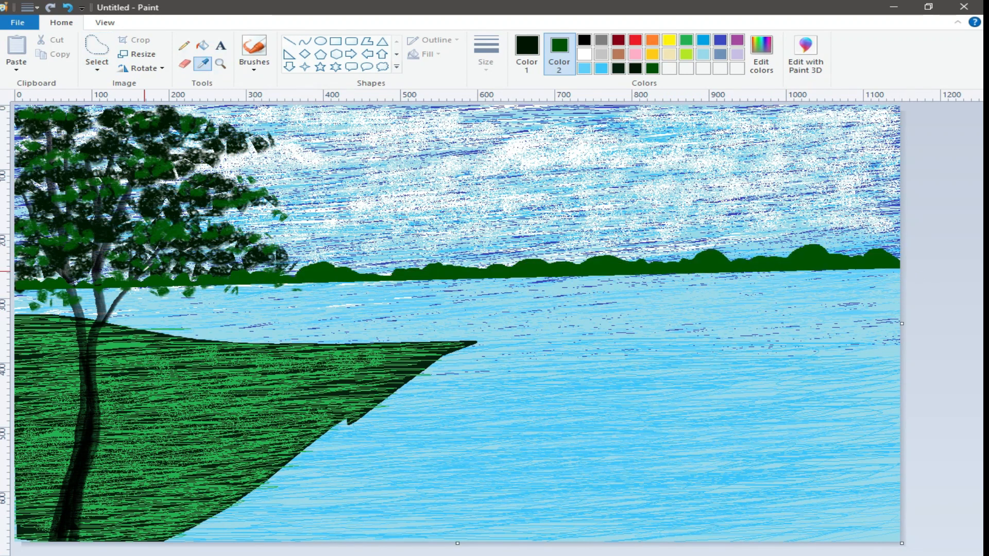
pyautogui.click(180, 245)
pyautogui.click(254, 67)
pyautogui.click(254, 92)
pyautogui.moveTo(150, 273)
pyautogui.mouseDown()
pyautogui.moveTo(195, 283)
pyautogui.moveTo(234, 275)
pyautogui.moveTo(192, 289)
pyautogui.mouseUp()
pyautogui.moveTo(306, 293)
pyautogui.mouseDown()
pyautogui.moveTo(150, 296)
pyautogui.moveTo(219, 296)
pyautogui.moveTo(140, 308)
pyautogui.moveTo(253, 295)
pyautogui.moveTo(147, 311)
pyautogui.moveTo(193, 307)
pyautogui.moveTo(92, 294)
pyautogui.mouseUp()
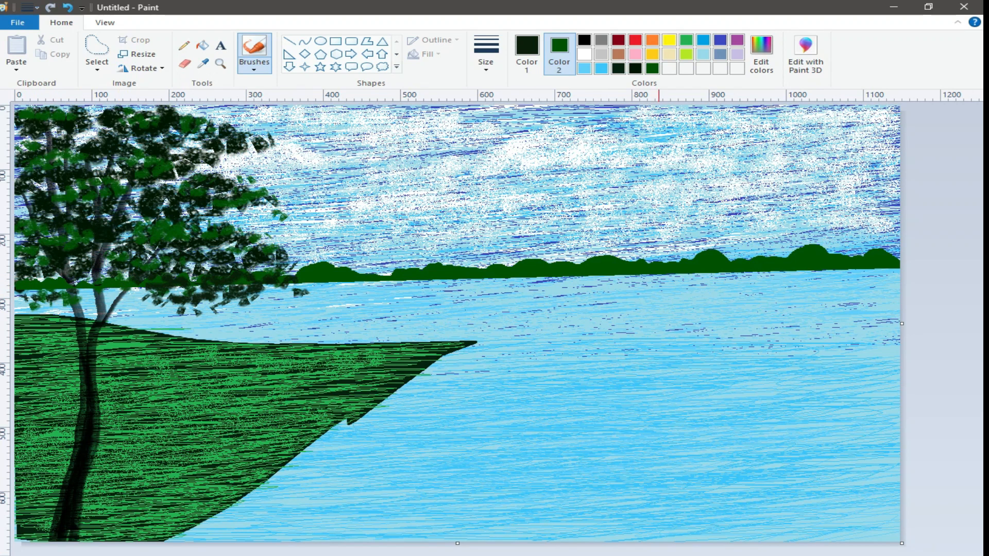
# Draw a large solid white oval in the sky with white outline and fill, positioned right of the picture's center.
pyautogui.click(528, 49)
pyautogui.click(584, 54)
pyautogui.click(558, 47)
pyautogui.click(584, 54)
pyautogui.click(322, 42)
pyautogui.moveTo(475, 132); pyautogui.dragTo(573, 222)
pyautogui.moveTo(523, 178); pyautogui.dragTo(499, 157)
pyautogui.moveTo(550, 201); pyautogui.dragTo(577, 215)
pyautogui.moveTo(503, 163); pyautogui.dragTo(600, 168)
pyautogui.click(969, 200)
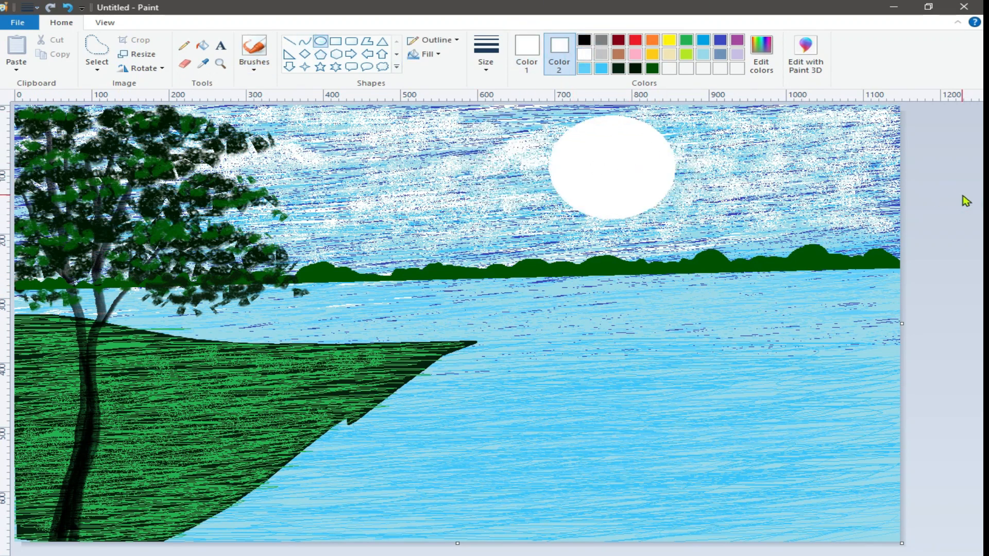
# Outline a crescent-shaped boat hull on the water with two black curves that meet at both ends.
pyautogui.click(304, 43)
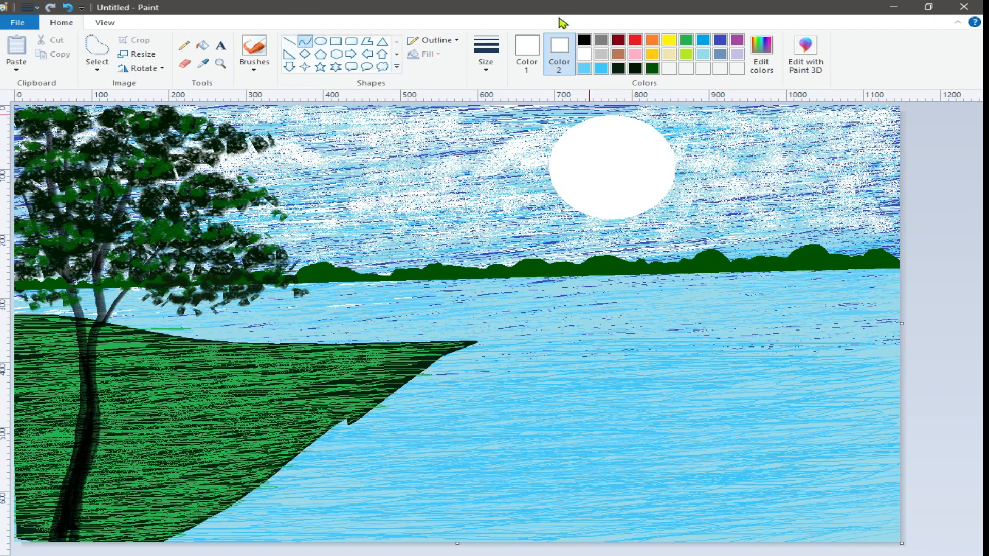
pyautogui.click(526, 49)
pyautogui.click(584, 40)
pyautogui.click(559, 49)
pyautogui.click(584, 40)
pyautogui.moveTo(530, 334)
pyautogui.mouseDown()
pyautogui.moveTo(821, 327)
pyautogui.moveTo(792, 326)
pyautogui.mouseUp()
pyautogui.hotkey('ctrl', 'z')
pyautogui.moveTo(538, 336); pyautogui.dragTo(759, 328)
pyautogui.moveTo(647, 334); pyautogui.dragTo(644, 352)
pyautogui.click(929, 354)
pyautogui.moveTo(539, 337); pyautogui.dragTo(759, 328)
pyautogui.moveTo(648, 335); pyautogui.dragTo(650, 389)
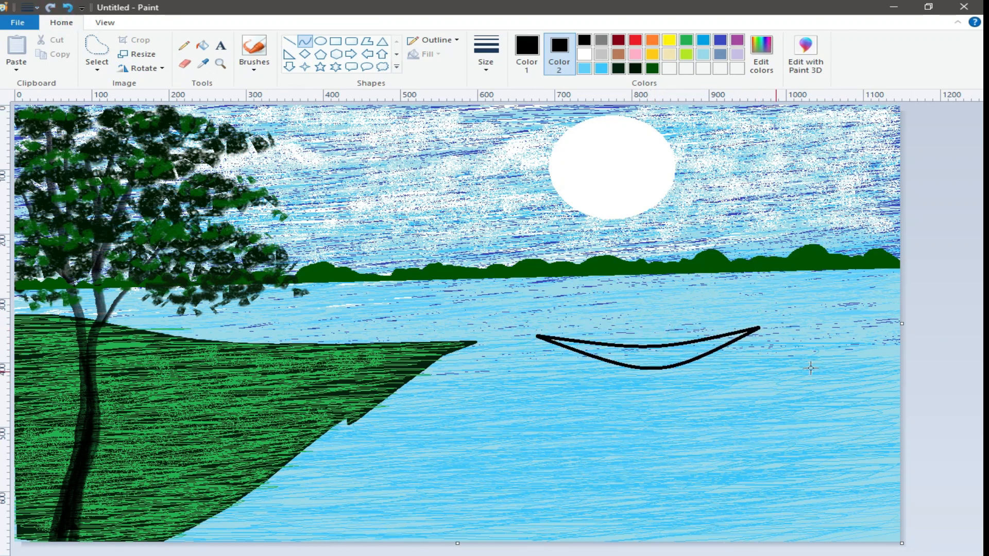
# Fill the inside of the boat hull with black brush strokes.
pyautogui.click(251, 66)
pyautogui.moveTo(600, 352); pyautogui.dragTo(689, 346)
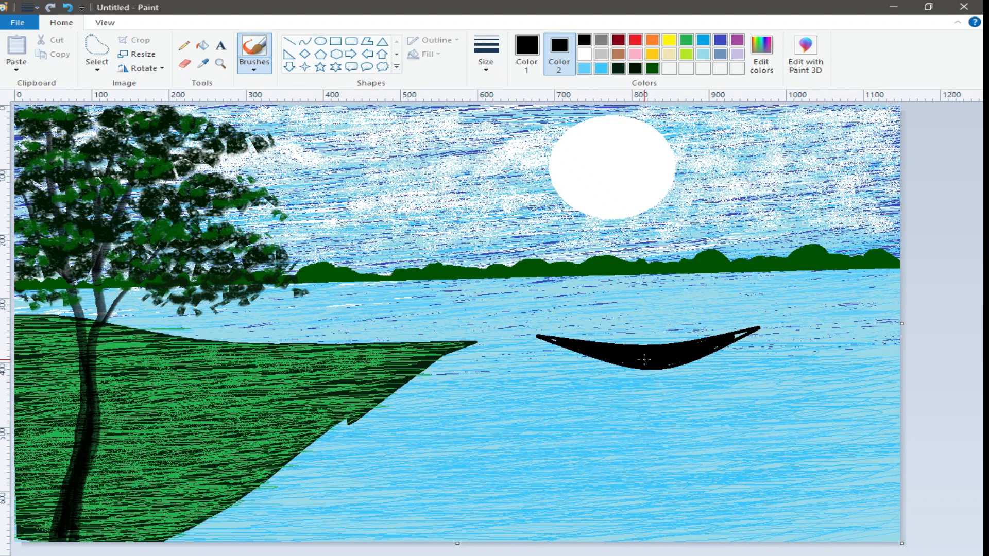
pyautogui.moveTo(683, 361)
pyautogui.mouseDown()
pyautogui.moveTo(750, 332)
pyautogui.moveTo(690, 357)
pyautogui.mouseUp()
# Draw a black curve from tip to tip along the hull's upper edge and bend it to follow the hull.
pyautogui.click(305, 41)
pyautogui.moveTo(537, 336); pyautogui.dragTo(760, 327)
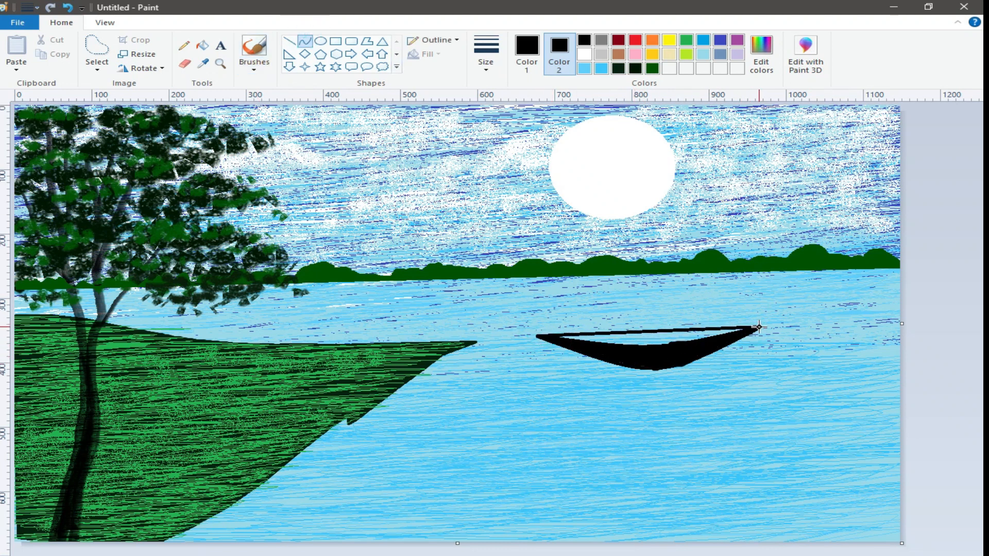
pyautogui.click(485, 72)
pyautogui.click(507, 119)
pyautogui.moveTo(610, 325); pyautogui.dragTo(636, 346)
pyautogui.click(968, 316)
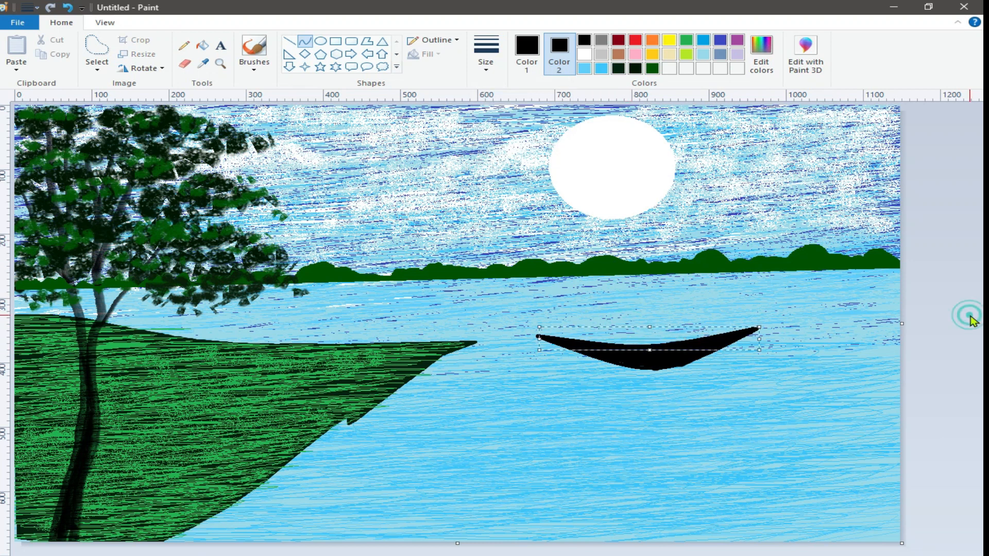
# Draw a rower at the boat's left end with a small solid black oval head and a brushed black body.
pyautogui.click(321, 41)
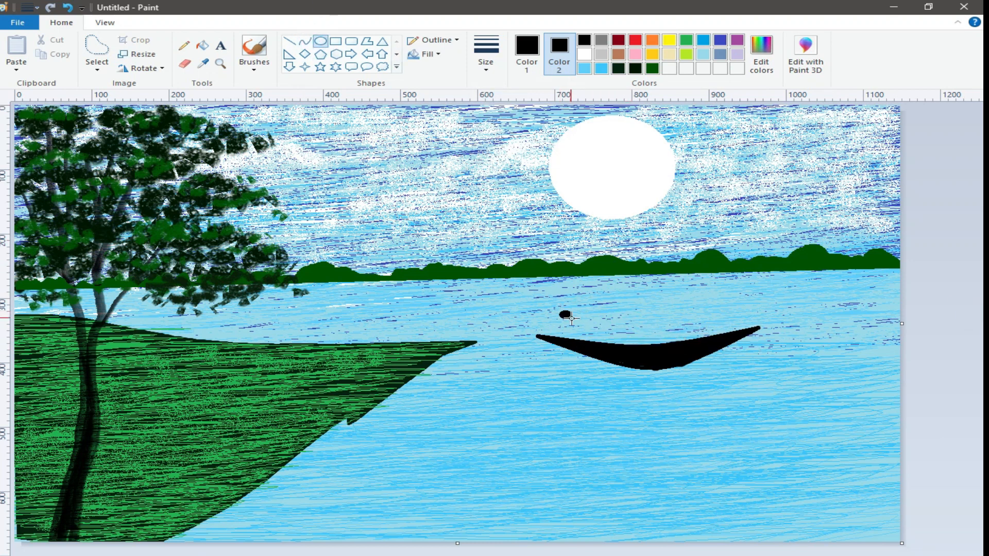
pyautogui.click(971, 304)
pyautogui.click(254, 62)
pyautogui.click(256, 88)
pyautogui.moveTo(566, 322); pyautogui.dragTo(567, 331)
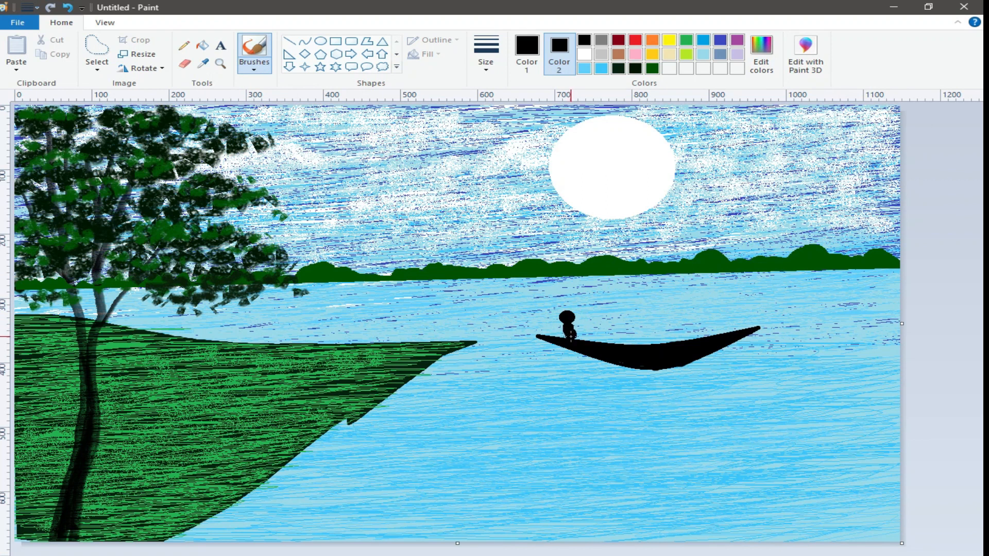
# Draw a thick black diagonal line beside the rower, crossing the hull into the water, as the oar shaft.
pyautogui.click(290, 41)
pyautogui.click(486, 62)
pyautogui.click(505, 165)
pyautogui.moveTo(592, 313)
pyautogui.mouseDown()
pyautogui.moveTo(541, 405)
pyautogui.moveTo(543, 393)
pyautogui.mouseUp()
# Paint a black blade at the oar's lower end and shape its edges and tip with curves.
pyautogui.click(254, 64)
pyautogui.click(256, 88)
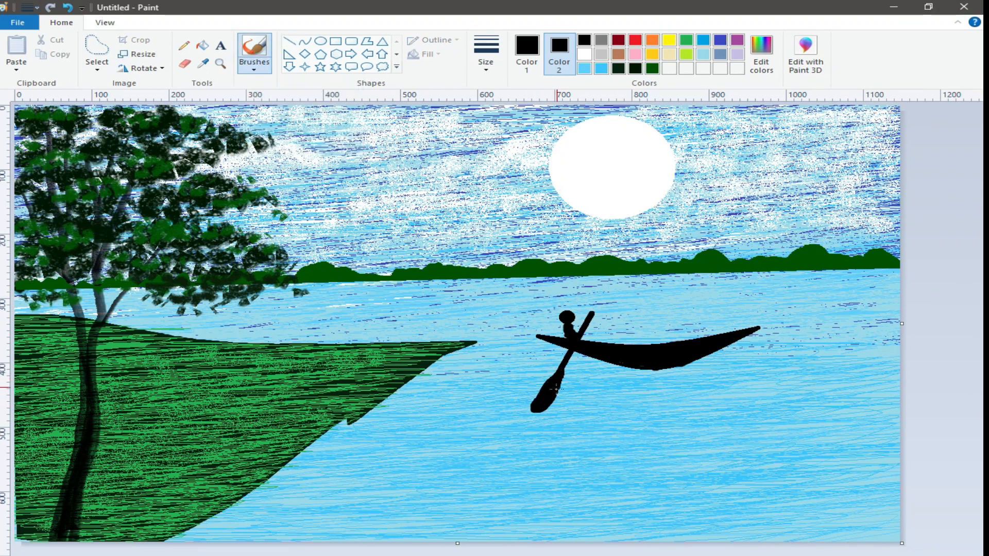
pyautogui.click(305, 41)
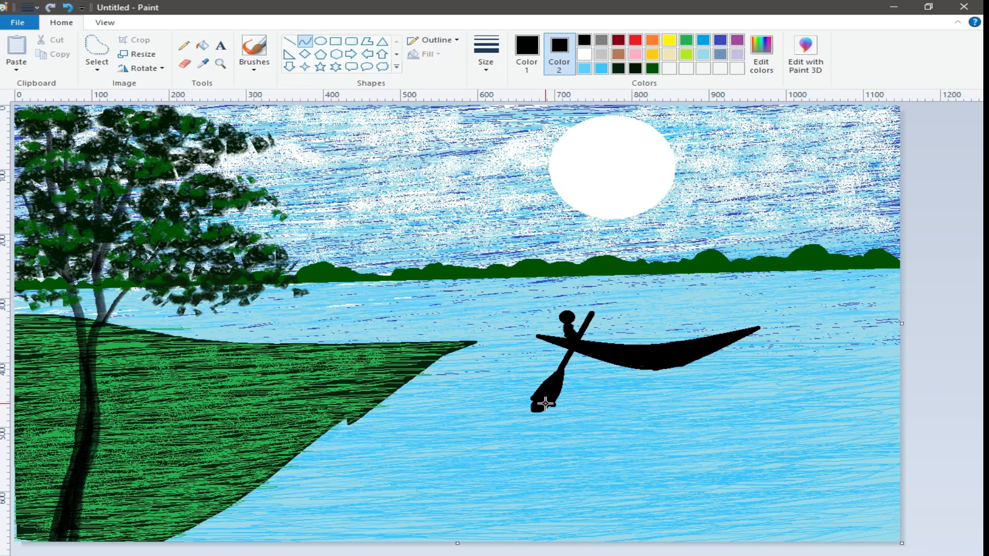
pyautogui.moveTo(534, 399); pyautogui.dragTo(552, 406)
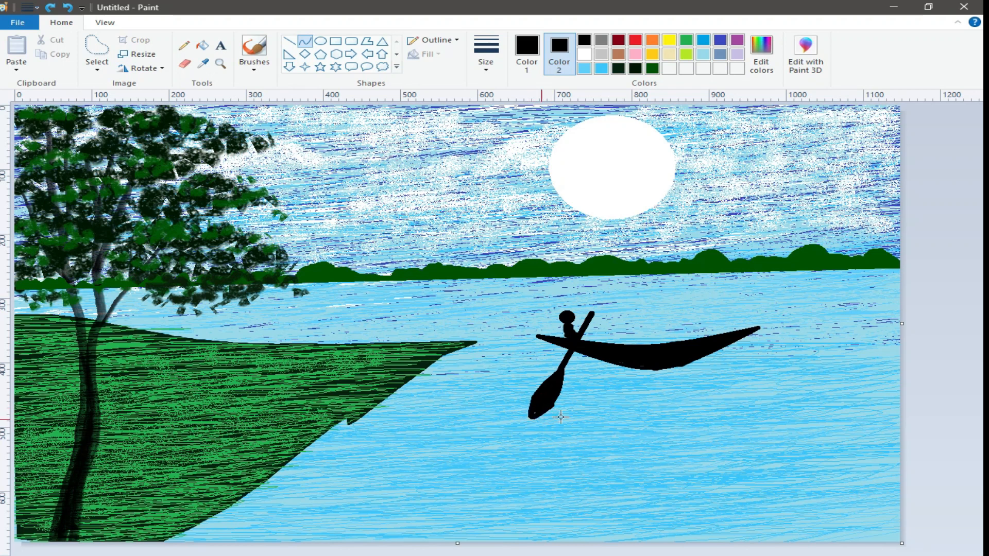
# Paint the rower's black arm reaching to the oar with a thin brush.
pyautogui.click(254, 64)
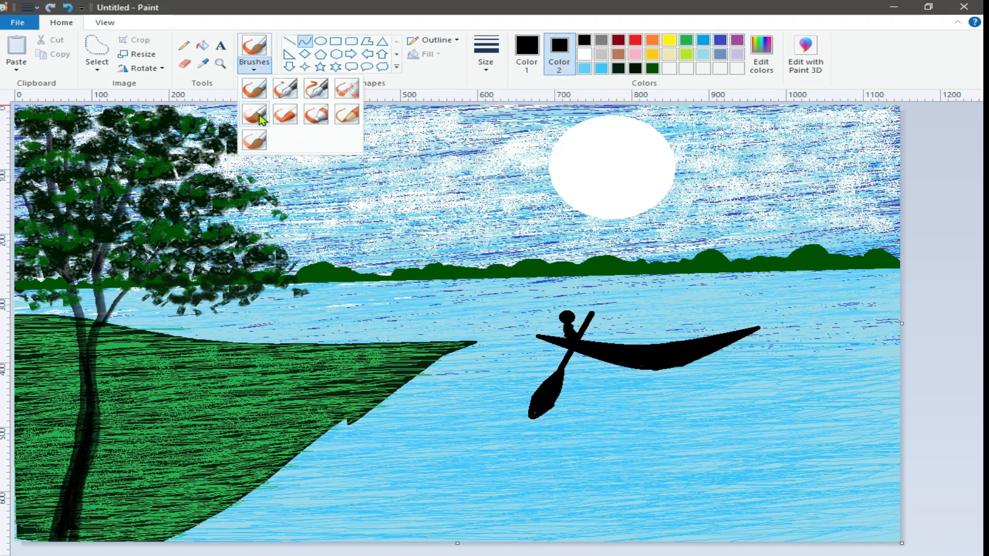
pyautogui.click(260, 118)
pyautogui.click(480, 69)
pyautogui.click(496, 90)
pyautogui.click(254, 66)
pyautogui.click(254, 89)
pyautogui.click(489, 67)
pyautogui.click(500, 91)
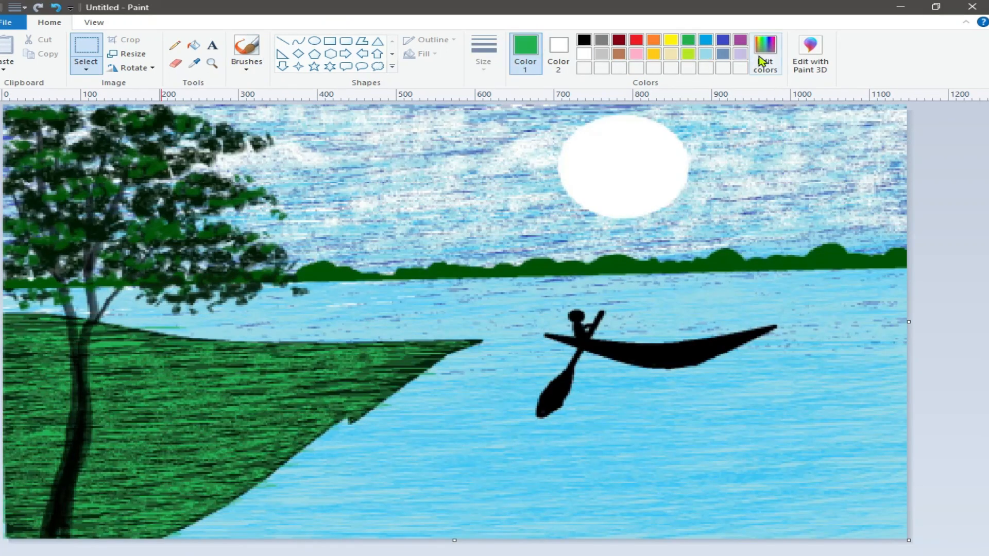
# Mix a custom dark green with Red 9, Green 45, Blue 19 and brush the sloping outline of a bank in the lower-right water.
pyautogui.click(762, 54)
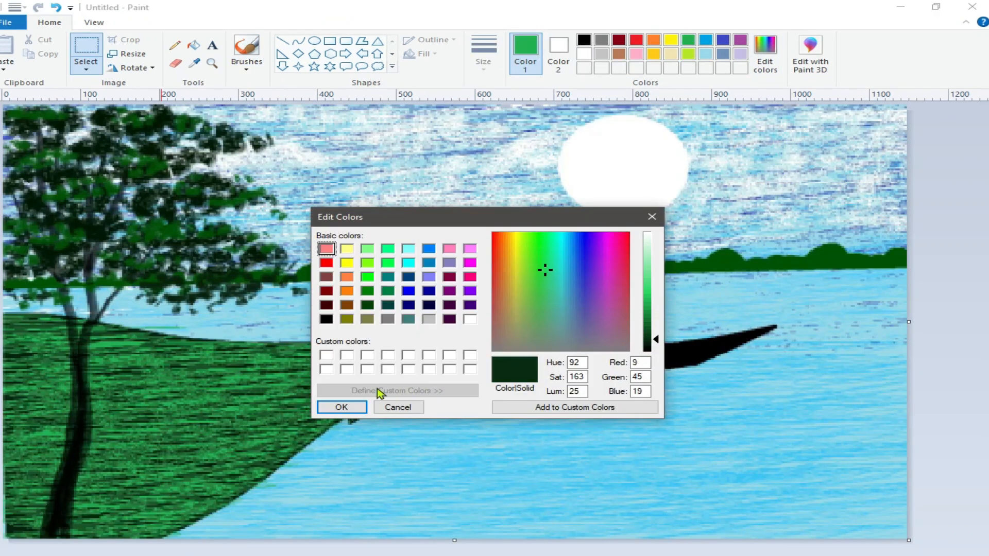
pyautogui.click(347, 408)
pyautogui.click(246, 51)
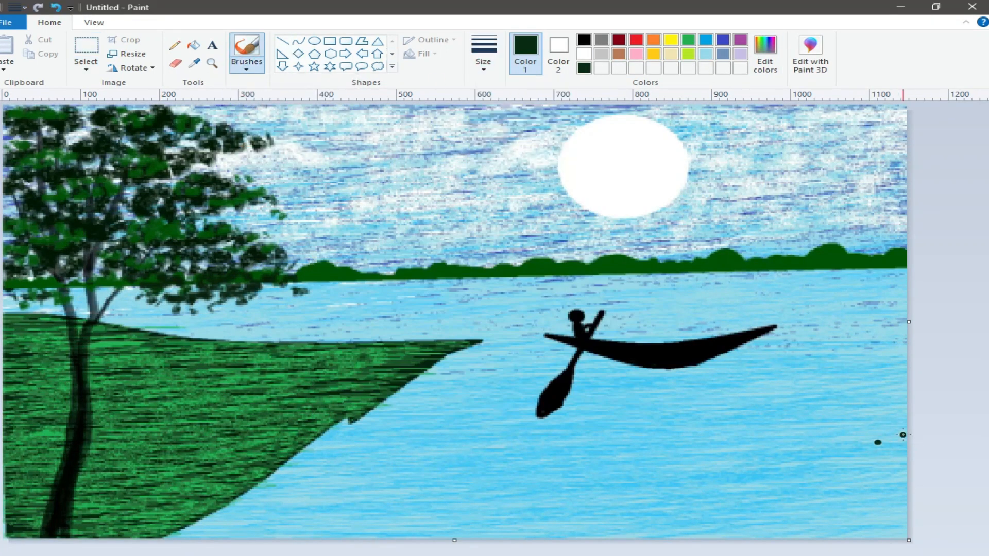
pyautogui.moveTo(903, 435); pyautogui.dragTo(693, 539)
pyautogui.moveTo(906, 355); pyautogui.dragTo(550, 539)
pyautogui.moveTo(848, 404); pyautogui.dragTo(902, 437)
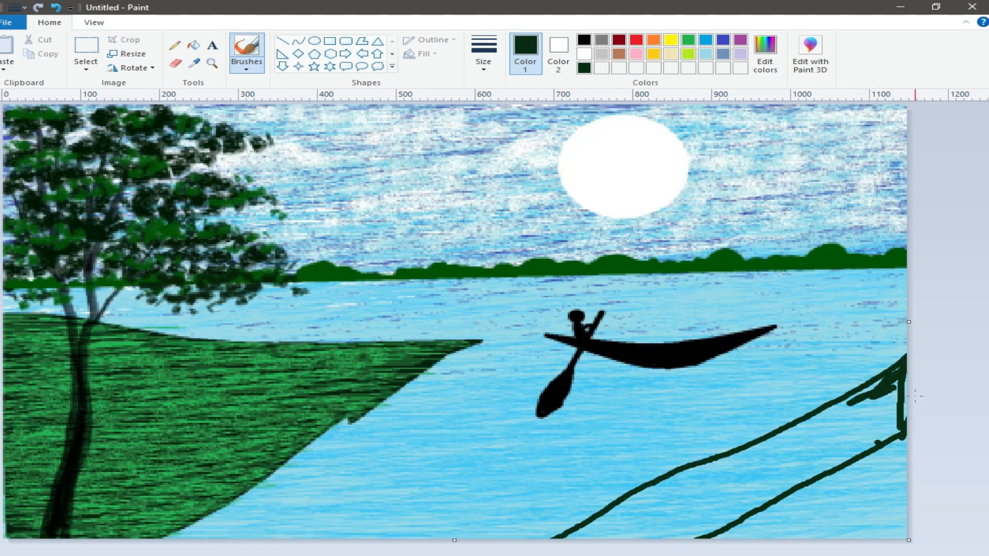
# Draw a solid-filled dark green polygon over the outlined right bank, with outline and fill in the same color.
pyautogui.click(362, 41)
pyautogui.click(558, 53)
pyautogui.click(585, 68)
pyautogui.moveTo(905, 537); pyautogui.dragTo(555, 535)
pyautogui.click(666, 475)
pyautogui.doubleClick(906, 356)
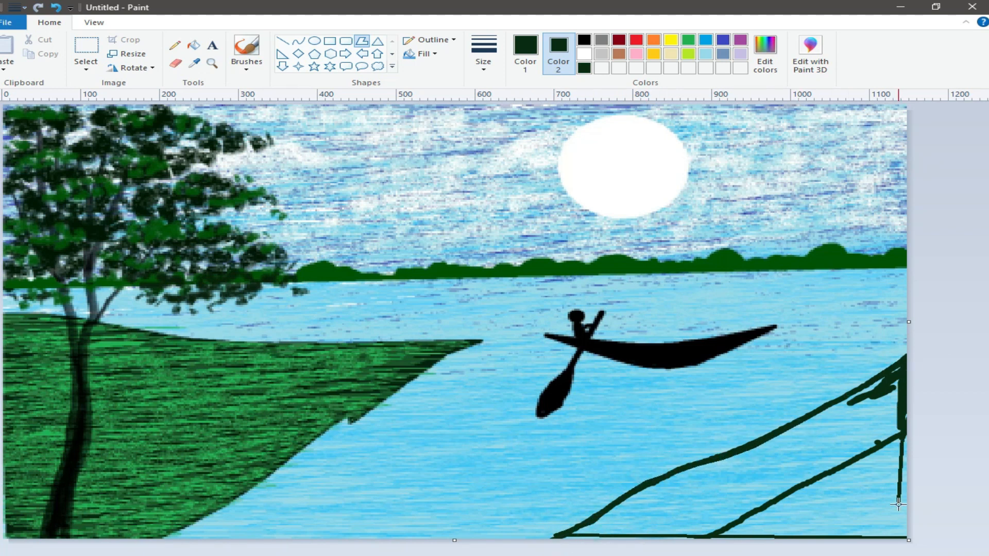
pyautogui.click(421, 54)
pyautogui.click(435, 85)
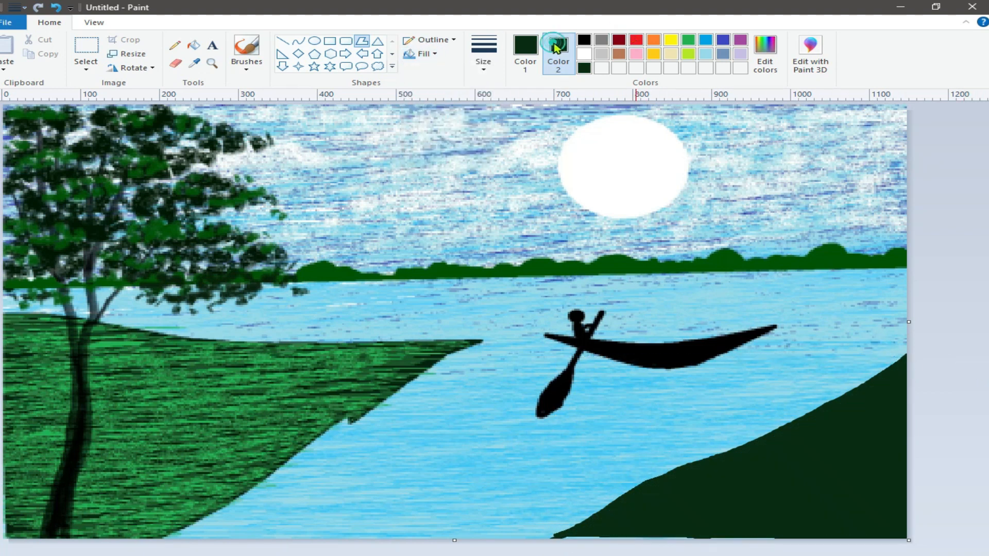
# Set up a thicker pencil and mix a slightly darker custom green from the palette's green for drawing grass.
pyautogui.click(176, 46)
pyautogui.click(483, 54)
pyautogui.click(495, 165)
pyautogui.click(689, 41)
pyautogui.click(765, 52)
pyautogui.moveTo(654, 303); pyautogui.dragTo(654, 310)
pyautogui.click(342, 407)
pyautogui.click(684, 40)
pyautogui.click(526, 53)
pyautogui.click(602, 68)
# Draw green pencil grass over the right bank and fringe the shorelines of both the right bank and left headland.
pyautogui.moveTo(733, 454)
pyautogui.mouseDown()
pyautogui.moveTo(895, 442)
pyautogui.moveTo(904, 382)
pyautogui.moveTo(726, 451)
pyautogui.moveTo(905, 423)
pyautogui.moveTo(874, 462)
pyautogui.moveTo(690, 470)
pyautogui.moveTo(913, 470)
pyautogui.moveTo(700, 481)
pyautogui.mouseUp()
pyautogui.moveTo(638, 483)
pyautogui.mouseDown()
pyautogui.moveTo(656, 489)
pyautogui.moveTo(613, 489)
pyautogui.moveTo(720, 486)
pyautogui.moveTo(625, 492)
pyautogui.moveTo(896, 507)
pyautogui.moveTo(821, 521)
pyautogui.moveTo(633, 515)
pyautogui.moveTo(762, 531)
pyautogui.moveTo(669, 510)
pyautogui.moveTo(577, 530)
pyautogui.moveTo(676, 462)
pyautogui.mouseUp()
pyautogui.moveTo(841, 395); pyautogui.dragTo(906, 355)
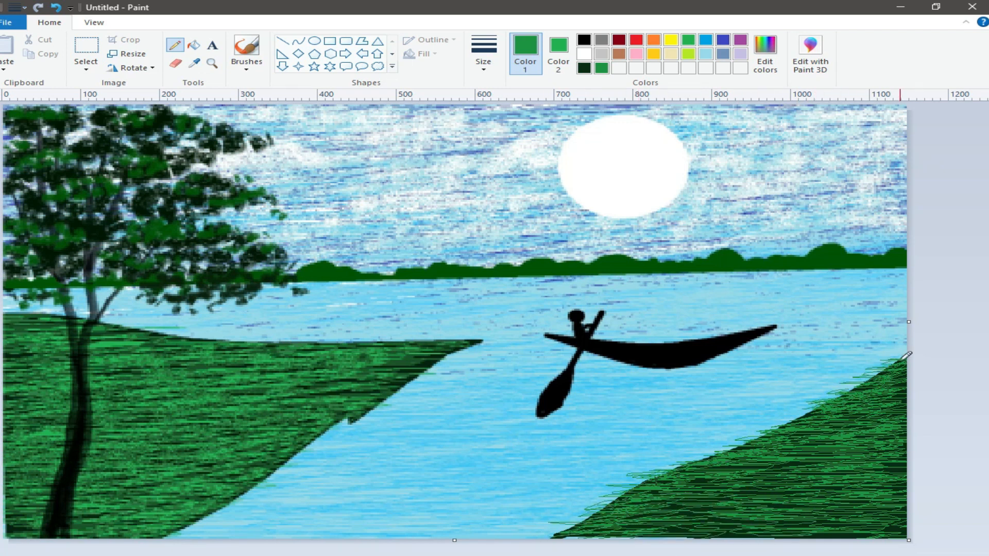
pyautogui.moveTo(803, 409); pyautogui.dragTo(758, 435)
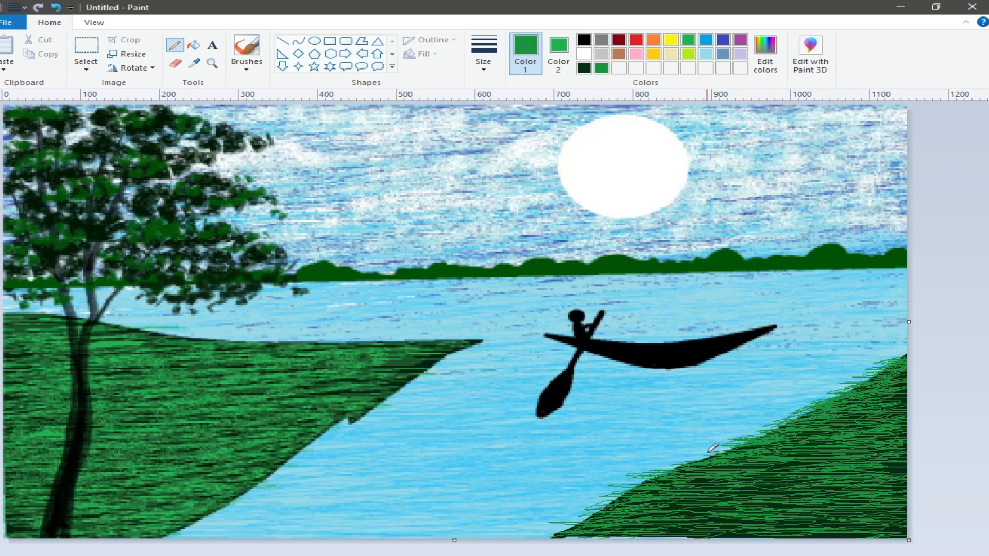
pyautogui.moveTo(486, 332); pyautogui.dragTo(406, 336)
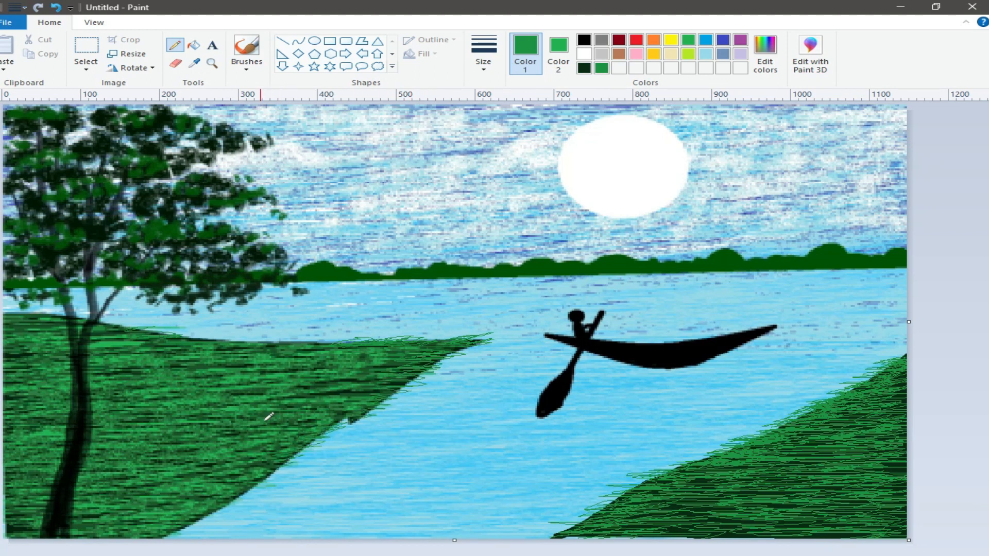
pyautogui.moveTo(166, 528); pyautogui.dragTo(223, 512)
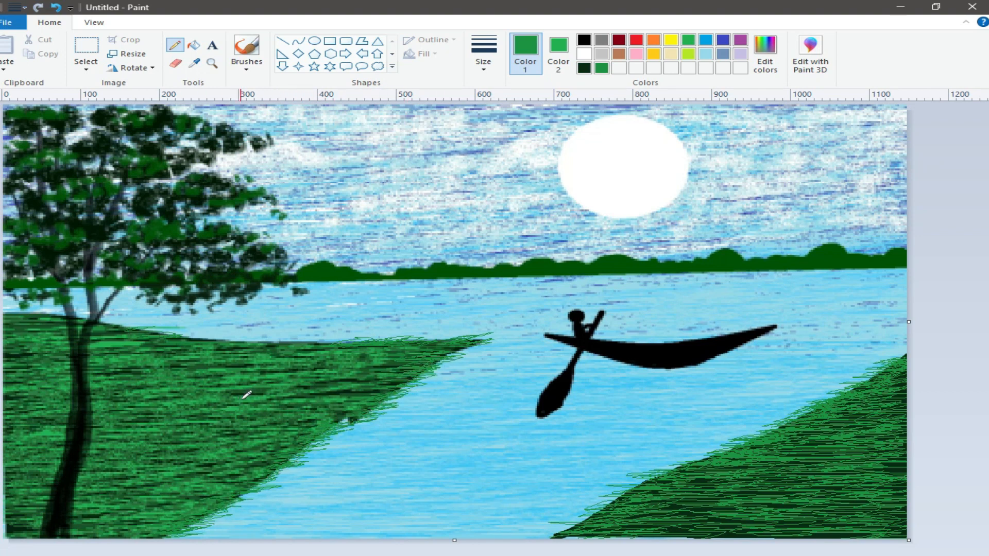
# Trace the whole left tree, trunk and crown, with a free-form selection and copy it.
pyautogui.click(86, 66)
pyautogui.click(124, 113)
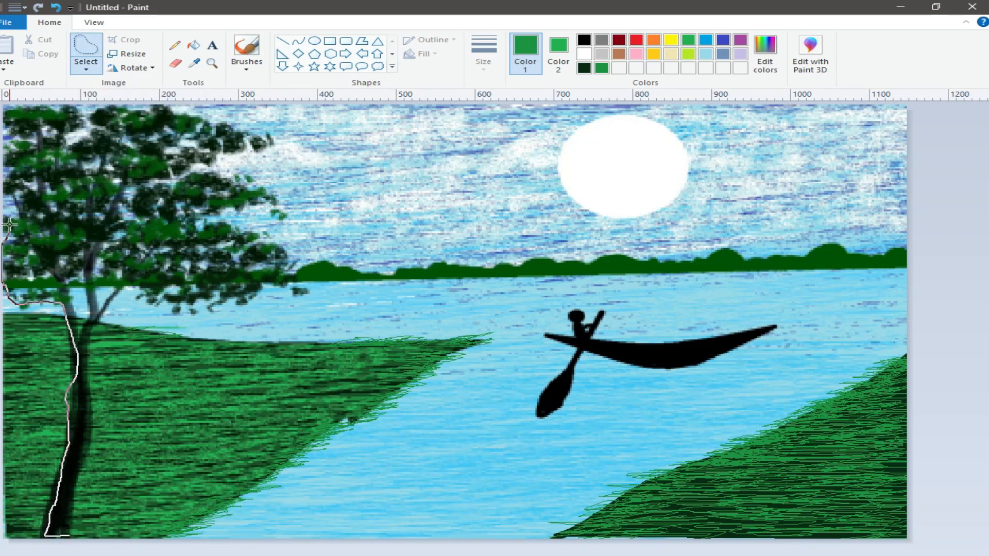
pyautogui.moveTo(133, 117); pyautogui.dragTo(257, 136)
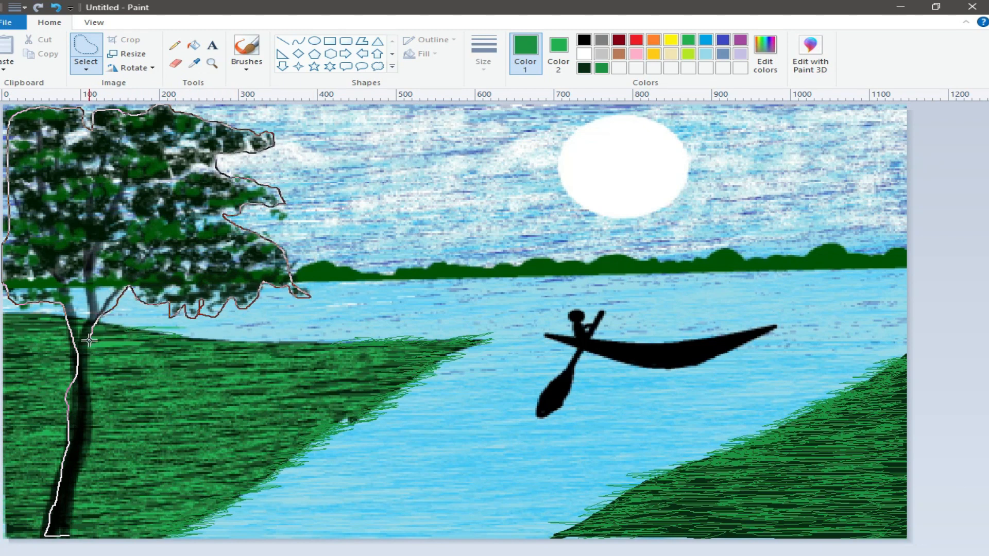
pyautogui.moveTo(71, 532); pyautogui.dragTo(76, 537)
pyautogui.rightClick(73, 212)
pyautogui.click(112, 234)
# Paste the tree copy with transparent selection, flip it horizontally and place it on the right bank.
pyautogui.click(5, 66)
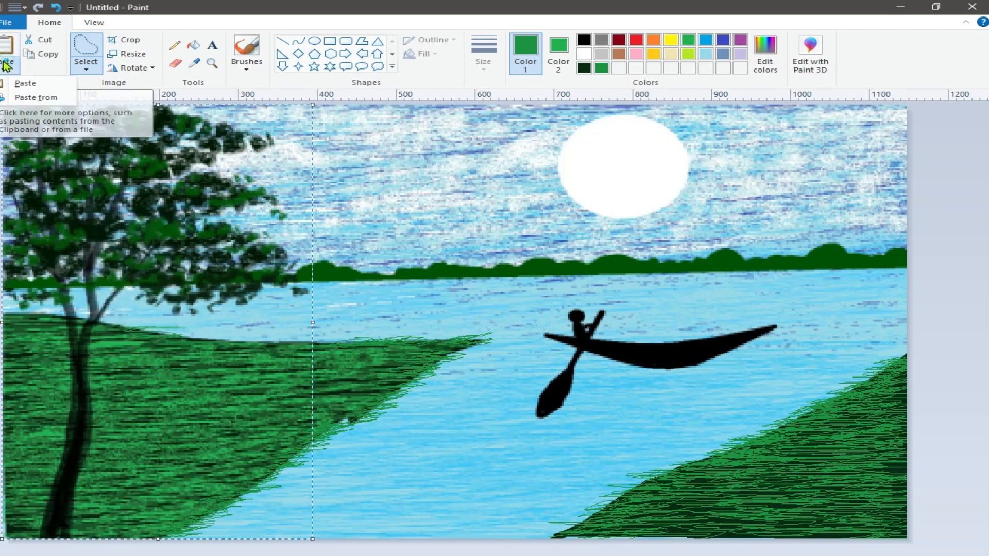
pyautogui.click(25, 82)
pyautogui.click(87, 70)
pyautogui.click(120, 184)
pyautogui.click(135, 69)
pyautogui.click(137, 143)
pyautogui.moveTo(101, 210); pyautogui.dragTo(726, 192)
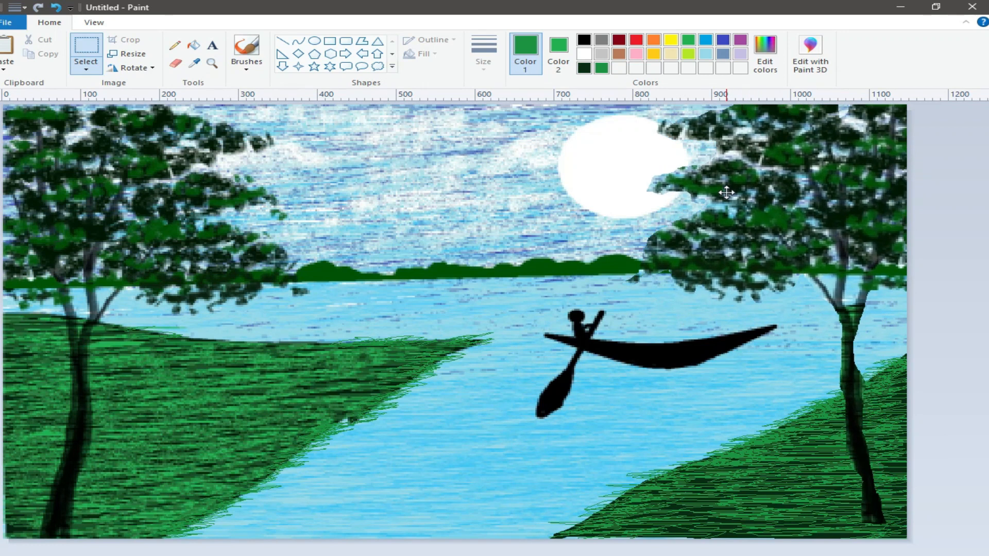
# Pick the black of the right tree's trunk and brush over its trunk, forked branches and widened base.
pyautogui.click(194, 63)
pyautogui.click(860, 449)
pyautogui.click(247, 47)
pyautogui.moveTo(868, 507); pyautogui.dragTo(864, 513)
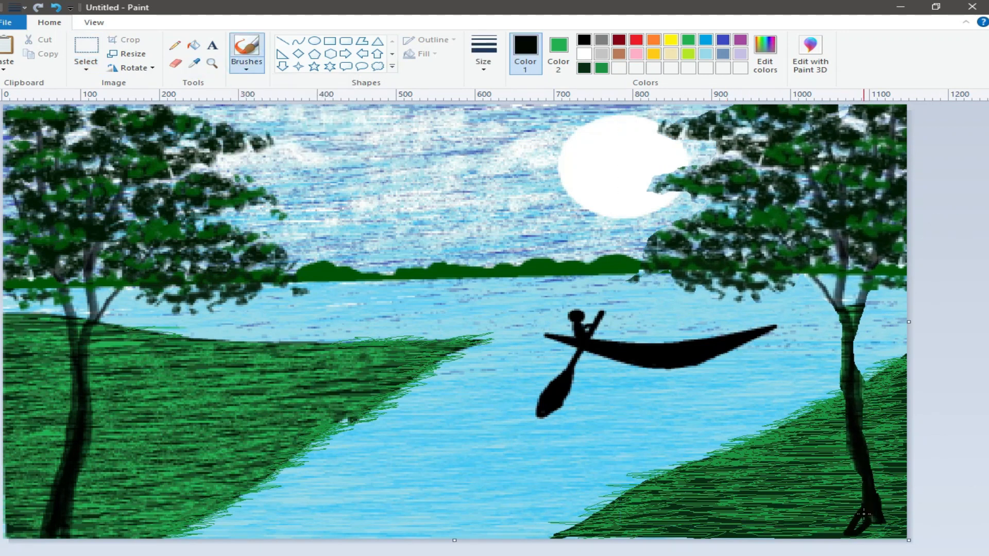
pyautogui.moveTo(849, 306); pyautogui.dragTo(876, 496)
pyautogui.moveTo(857, 332); pyautogui.dragTo(858, 347)
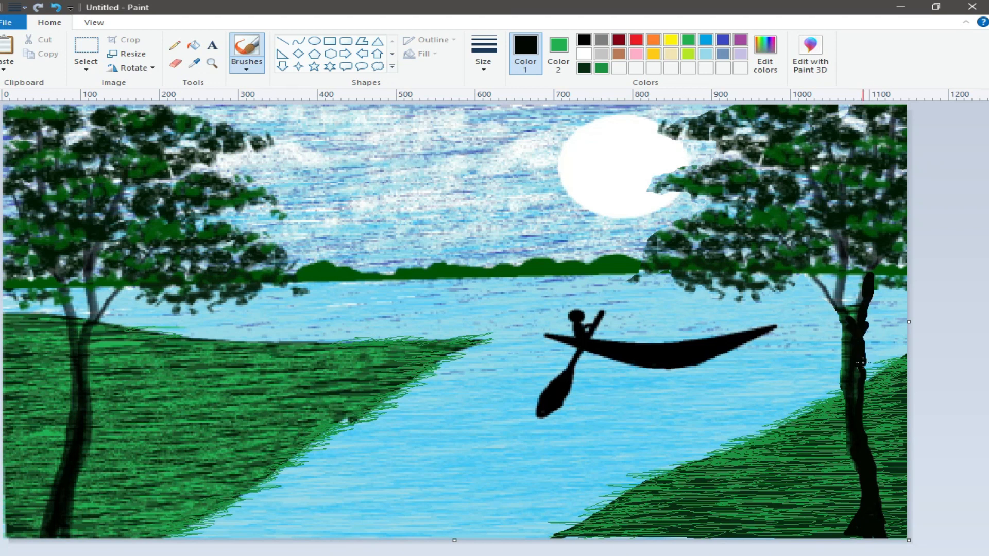
pyautogui.moveTo(801, 266); pyautogui.dragTo(844, 321)
pyautogui.moveTo(845, 266); pyautogui.dragTo(844, 309)
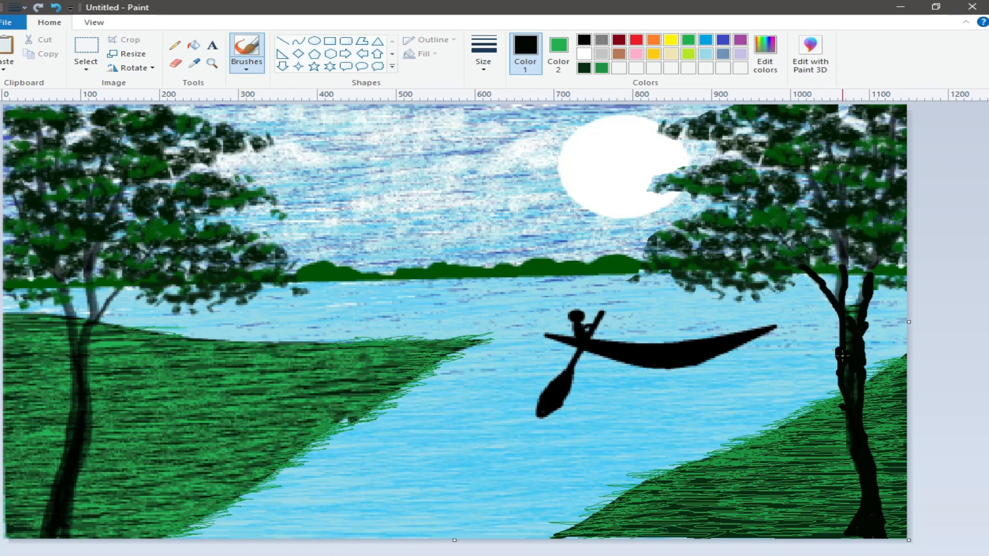
pyautogui.moveTo(843, 415); pyautogui.dragTo(860, 473)
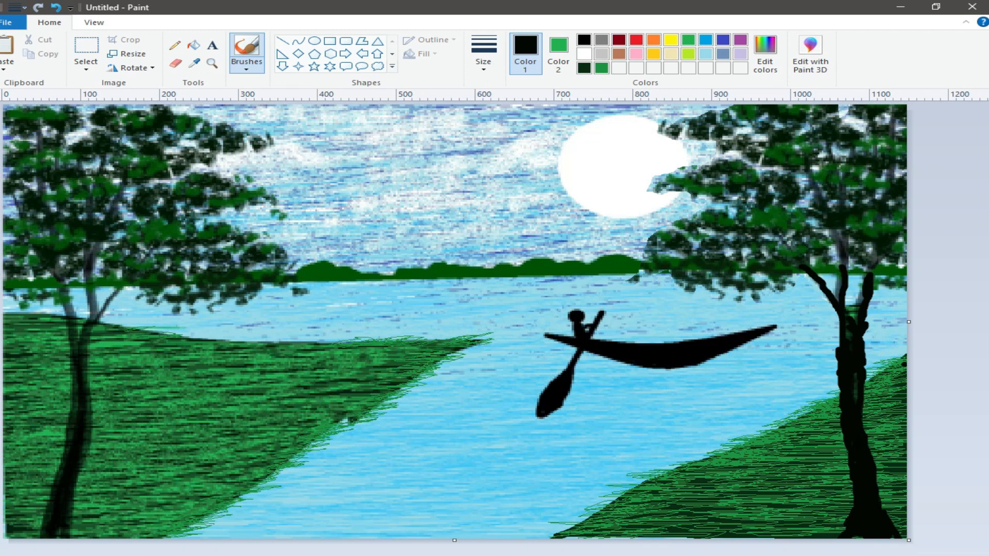
# Paint black grass blades around the base of the right tree.
pyautogui.moveTo(807, 496); pyautogui.dragTo(835, 532)
pyautogui.moveTo(895, 480); pyautogui.dragTo(884, 514)
pyautogui.moveTo(904, 499); pyautogui.dragTo(897, 535)
pyautogui.moveTo(796, 512); pyautogui.dragTo(829, 538)
pyautogui.moveTo(782, 511); pyautogui.dragTo(823, 534)
pyautogui.moveTo(811, 485)
pyautogui.mouseDown()
pyautogui.moveTo(845, 521)
pyautogui.moveTo(855, 499)
pyautogui.mouseUp()
pyautogui.moveTo(896, 479); pyautogui.dragTo(880, 505)
pyautogui.moveTo(763, 520)
pyautogui.mouseDown()
pyautogui.moveTo(797, 535)
pyautogui.moveTo(782, 521)
pyautogui.mouseUp()
pyautogui.moveTo(871, 502); pyautogui.dragTo(883, 461)
# Paint a clump of black grass blades around the foot of the left tree.
pyautogui.moveTo(30, 520); pyautogui.dragTo(39, 481)
pyautogui.moveTo(46, 536)
pyautogui.mouseDown()
pyautogui.moveTo(3, 481)
pyautogui.moveTo(14, 510)
pyautogui.moveTo(80, 491)
pyautogui.mouseUp()
pyautogui.moveTo(72, 530)
pyautogui.mouseDown()
pyautogui.moveTo(89, 489)
pyautogui.moveTo(103, 507)
pyautogui.mouseUp()
pyautogui.moveTo(106, 536); pyautogui.dragTo(127, 496)
pyautogui.moveTo(126, 533); pyautogui.dragTo(153, 500)
pyautogui.moveTo(160, 537); pyautogui.dragTo(186, 508)
pyautogui.moveTo(184, 537); pyautogui.dragTo(201, 516)
pyautogui.moveTo(142, 535)
pyautogui.mouseDown()
pyautogui.moveTo(167, 510)
pyautogui.moveTo(159, 494)
pyautogui.mouseUp()
pyautogui.moveTo(155, 536)
pyautogui.mouseDown()
pyautogui.moveTo(180, 501)
pyautogui.moveTo(200, 508)
pyautogui.mouseUp()
pyautogui.moveTo(147, 520); pyautogui.dragTo(176, 494)
pyautogui.moveTo(121, 531); pyautogui.dragTo(159, 486)
pyautogui.moveTo(101, 533); pyautogui.dragTo(131, 482)
pyautogui.moveTo(90, 508); pyautogui.dragTo(103, 470)
pyautogui.moveTo(82, 503); pyautogui.dragTo(95, 471)
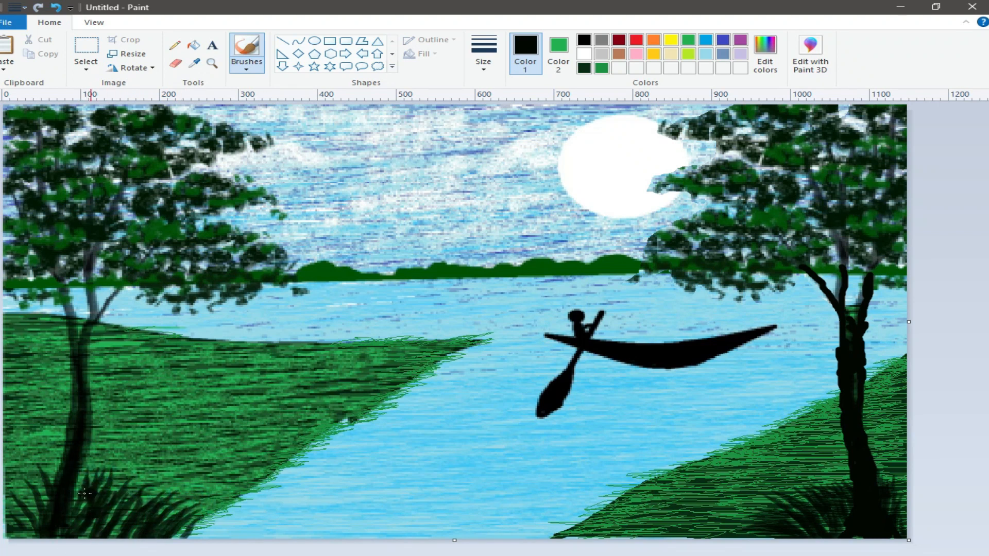
# Paint a fan-shaped clump of black grass at the lower tip of the right bank, by the water.
pyautogui.moveTo(570, 537)
pyautogui.mouseDown()
pyautogui.moveTo(549, 508)
pyautogui.moveTo(600, 503)
pyautogui.mouseUp()
pyautogui.moveTo(587, 538); pyautogui.dragTo(621, 487)
pyautogui.moveTo(577, 538)
pyautogui.mouseDown()
pyautogui.moveTo(591, 486)
pyautogui.moveTo(564, 471)
pyautogui.mouseUp()
pyautogui.moveTo(559, 536)
pyautogui.mouseDown()
pyautogui.moveTo(503, 512)
pyautogui.moveTo(510, 517)
pyautogui.mouseUp()
pyautogui.moveTo(572, 533)
pyautogui.mouseDown()
pyautogui.moveTo(563, 489)
pyautogui.moveTo(503, 520)
pyautogui.moveTo(482, 518)
pyautogui.mouseUp()
pyautogui.moveTo(556, 536)
pyautogui.mouseDown()
pyautogui.moveTo(497, 501)
pyautogui.moveTo(517, 487)
pyautogui.mouseUp()
pyautogui.moveTo(564, 533)
pyautogui.mouseDown()
pyautogui.moveTo(536, 481)
pyautogui.moveTo(561, 477)
pyautogui.mouseUp()
pyautogui.moveTo(583, 520); pyautogui.dragTo(599, 480)
pyautogui.moveTo(592, 537)
pyautogui.mouseDown()
pyautogui.moveTo(630, 488)
pyautogui.moveTo(675, 520)
pyautogui.mouseUp()
pyautogui.moveTo(595, 536)
pyautogui.mouseDown()
pyautogui.moveTo(664, 510)
pyautogui.moveTo(651, 500)
pyautogui.mouseUp()
pyautogui.moveTo(612, 534)
pyautogui.mouseDown()
pyautogui.moveTo(675, 495)
pyautogui.moveTo(648, 483)
pyautogui.mouseUp()
pyautogui.moveTo(618, 507)
pyautogui.mouseDown()
pyautogui.moveTo(616, 479)
pyautogui.moveTo(593, 478)
pyautogui.mouseUp()
pyautogui.moveTo(587, 505)
pyautogui.mouseDown()
pyautogui.moveTo(584, 477)
pyautogui.moveTo(554, 487)
pyautogui.mouseUp()
pyautogui.moveTo(613, 501); pyautogui.dragTo(623, 474)
# Thicken the grass clump under the left tree with more blades and extend it to the water's edge.
pyautogui.moveTo(127, 500)
pyautogui.mouseDown()
pyautogui.moveTo(151, 473)
pyautogui.moveTo(133, 467)
pyautogui.mouseUp()
pyautogui.moveTo(107, 496); pyautogui.dragTo(119, 457)
pyautogui.moveTo(92, 502)
pyautogui.mouseDown()
pyautogui.moveTo(107, 454)
pyautogui.moveTo(94, 461)
pyautogui.mouseUp()
pyautogui.moveTo(92, 494)
pyautogui.mouseDown()
pyautogui.moveTo(86, 466)
pyautogui.moveTo(55, 454)
pyautogui.mouseUp()
pyautogui.moveTo(47, 500)
pyautogui.mouseDown()
pyautogui.moveTo(27, 467)
pyautogui.moveTo(12, 467)
pyautogui.mouseUp()
pyautogui.moveTo(17, 519); pyautogui.dragTo(4, 482)
pyautogui.moveTo(139, 517); pyautogui.dragTo(163, 486)
pyautogui.moveTo(176, 535); pyautogui.dragTo(240, 519)
pyautogui.moveTo(174, 520)
pyautogui.mouseDown()
pyautogui.moveTo(217, 496)
pyautogui.moveTo(197, 493)
pyautogui.mouseUp()
pyautogui.moveTo(141, 505); pyautogui.dragTo(170, 481)
pyautogui.moveTo(190, 535); pyautogui.dragTo(241, 525)
pyautogui.moveTo(187, 523)
pyautogui.mouseDown()
pyautogui.moveTo(229, 511)
pyautogui.moveTo(226, 536)
pyautogui.mouseUp()
pyautogui.moveTo(190, 536)
pyautogui.mouseDown()
pyautogui.moveTo(254, 532)
pyautogui.moveTo(250, 525)
pyautogui.mouseUp()
pyautogui.moveTo(198, 524); pyautogui.dragTo(238, 510)
pyautogui.moveTo(161, 517); pyautogui.dragTo(200, 495)
pyautogui.moveTo(149, 505); pyautogui.dragTo(168, 482)
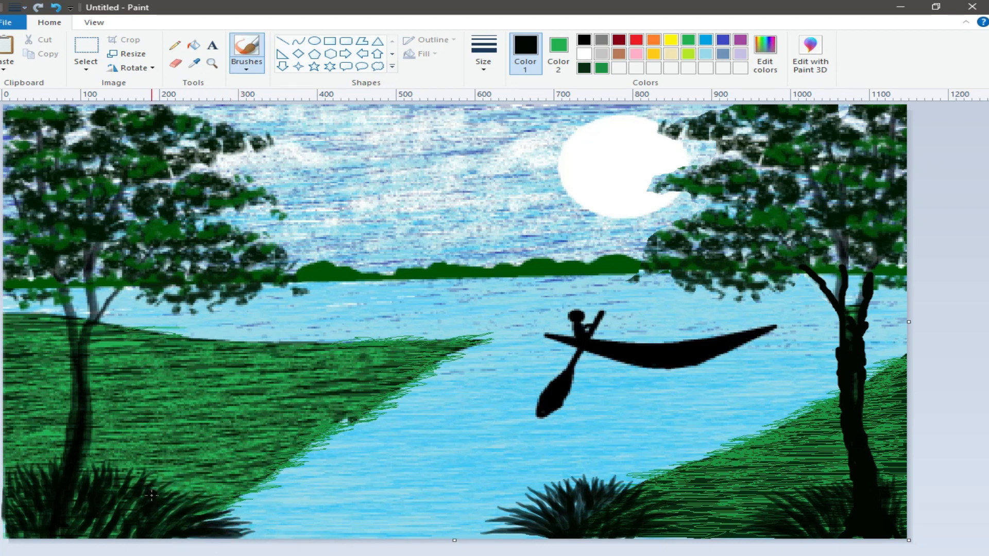
# Paint two small black flying birds in the sky between the left tree and the sun with a different brush.
pyautogui.click(246, 66)
pyautogui.click(274, 93)
pyautogui.click(476, 67)
pyautogui.click(487, 90)
pyautogui.moveTo(456, 170); pyautogui.dragTo(470, 174)
pyautogui.moveTo(436, 171); pyautogui.dragTo(456, 177)
pyautogui.moveTo(469, 174)
pyautogui.mouseDown()
pyautogui.moveTo(448, 175)
pyautogui.moveTo(457, 171)
pyautogui.mouseUp()
pyautogui.click(56, 8)
pyautogui.click(56, 8)
pyautogui.moveTo(420, 168); pyautogui.dragTo(439, 172)
# Draw black horizontal ripple lines on the water beneath the boat with a thicker pencil.
pyautogui.click(175, 46)
pyautogui.click(483, 57)
pyautogui.click(496, 95)
pyautogui.moveTo(618, 367)
pyautogui.mouseDown()
pyautogui.moveTo(747, 367)
pyautogui.moveTo(711, 367)
pyautogui.mouseUp()
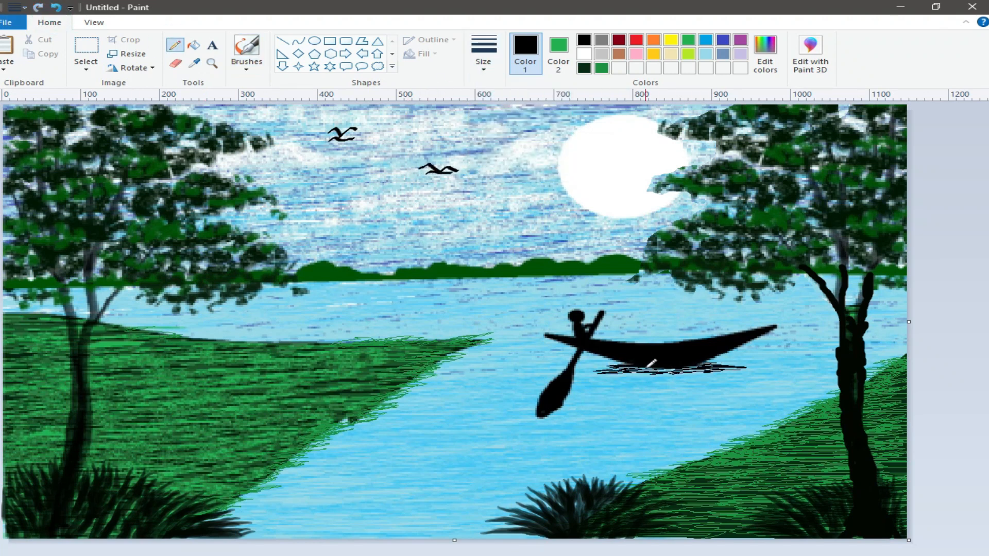
pyautogui.moveTo(653, 367); pyautogui.dragTo(746, 366)
# Dot red flowers with a round brush over the grass clumps on both banks.
pyautogui.click(636, 39)
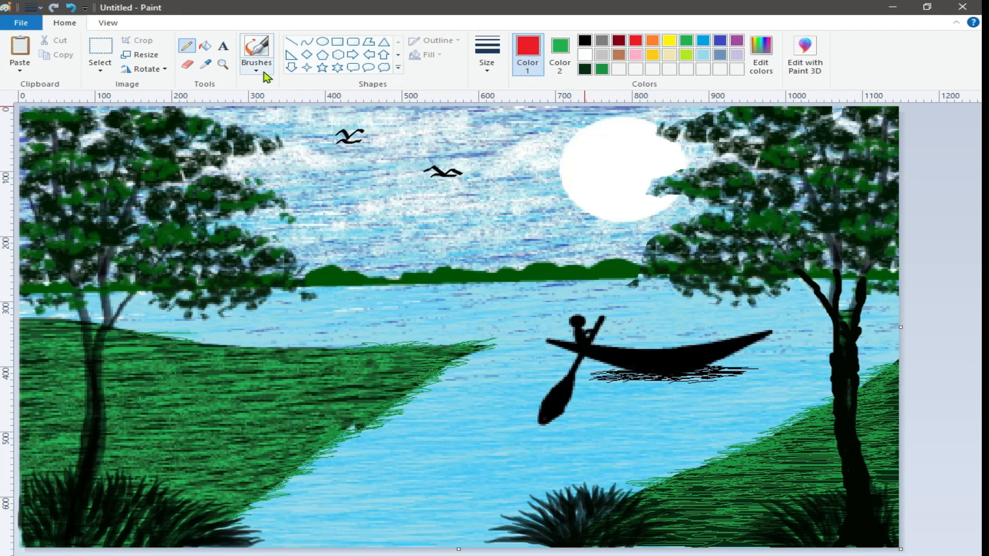
pyautogui.click(263, 73)
pyautogui.click(260, 90)
pyautogui.click(562, 489)
pyautogui.click(579, 489)
pyautogui.click(597, 487)
pyautogui.click(622, 489)
pyautogui.click(644, 498)
pyautogui.click(682, 517)
pyautogui.click(664, 531)
pyautogui.click(644, 519)
pyautogui.click(34, 468)
pyautogui.click(49, 481)
pyautogui.click(67, 465)
pyautogui.click(96, 489)
pyautogui.click(142, 498)
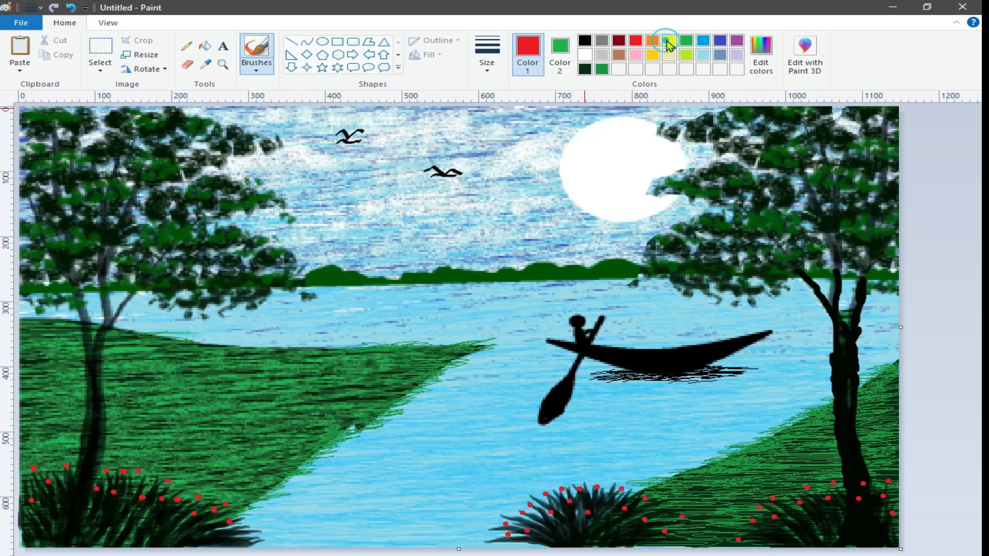
# Scatter small yellow flower dots among the red ones on all the grass clumps.
pyautogui.click(666, 41)
pyautogui.click(757, 534)
pyautogui.click(753, 510)
pyautogui.click(788, 488)
pyautogui.click(795, 494)
pyautogui.click(812, 494)
pyautogui.click(822, 489)
pyautogui.click(836, 490)
pyautogui.click(842, 488)
pyautogui.click(867, 498)
pyautogui.click(893, 504)
pyautogui.click(587, 484)
pyautogui.click(592, 498)
pyautogui.click(606, 490)
pyautogui.click(630, 499)
pyautogui.click(637, 504)
pyautogui.click(653, 507)
pyautogui.click(636, 517)
pyautogui.click(651, 529)
pyautogui.click(110, 482)
pyautogui.click(111, 469)
pyautogui.click(128, 482)
pyautogui.click(133, 469)
pyautogui.click(153, 481)
pyautogui.click(162, 481)
pyautogui.click(171, 488)
pyautogui.click(212, 509)
pyautogui.click(238, 513)
pyautogui.click(241, 525)
pyautogui.click(260, 539)
pyautogui.click(55, 466)
pyautogui.click(32, 486)
pyautogui.click(26, 499)
pyautogui.click(34, 519)
pyautogui.click(24, 513)
pyautogui.click(80, 461)
pyautogui.click(91, 464)
pyautogui.click(97, 458)
pyautogui.click(111, 460)
pyautogui.click(83, 472)
pyautogui.click(89, 475)
pyautogui.click(120, 479)
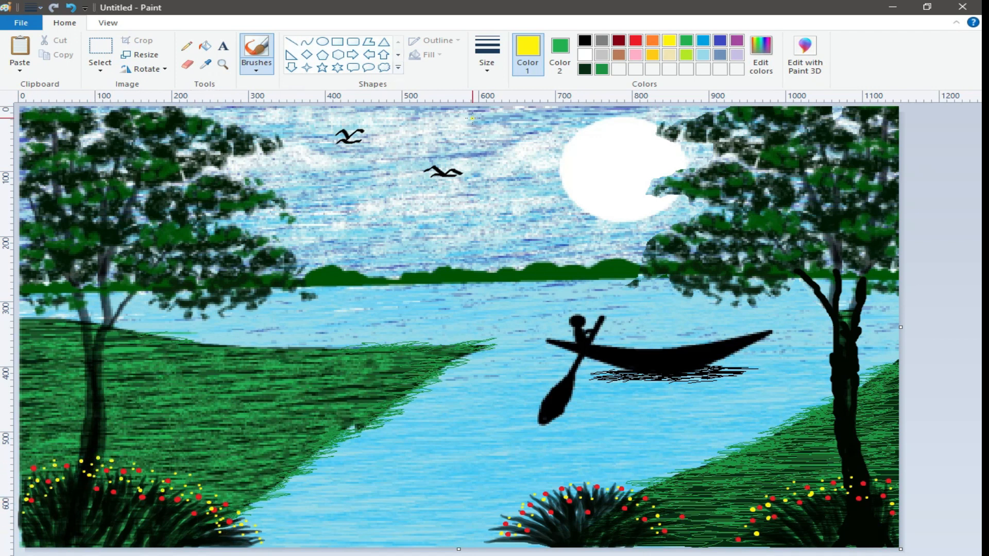
# Paint thin bare black twig plants along the far shoreline of the left bank with a different brush.
pyautogui.click(585, 40)
pyautogui.click(256, 70)
pyautogui.click(287, 119)
pyautogui.click(487, 62)
pyautogui.click(520, 98)
pyautogui.moveTo(352, 313); pyautogui.dragTo(359, 348)
pyautogui.moveTo(382, 336); pyautogui.dragTo(369, 342)
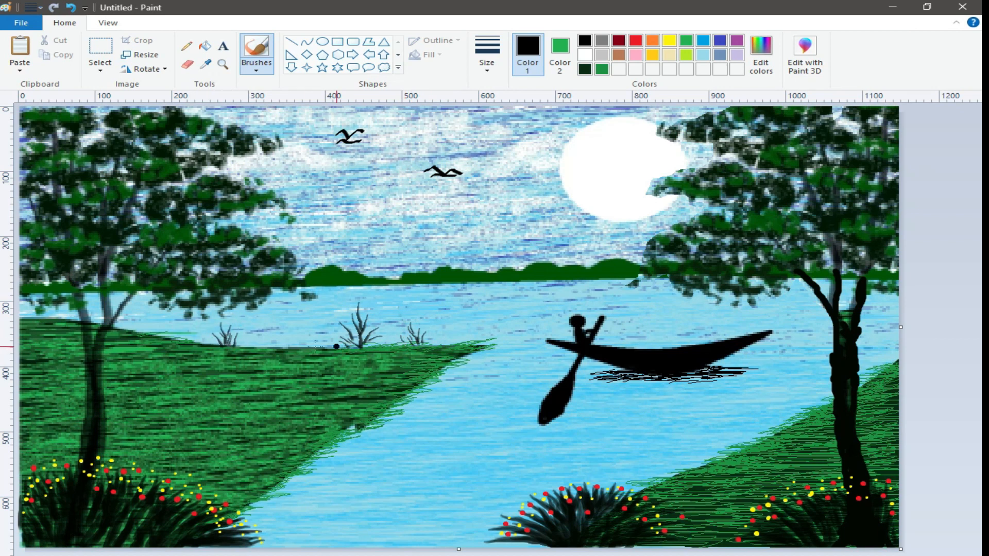
# Dab dark green and black leaves onto the tallest twig plant on the left bank to make a leafy shrub.
pyautogui.click(585, 69)
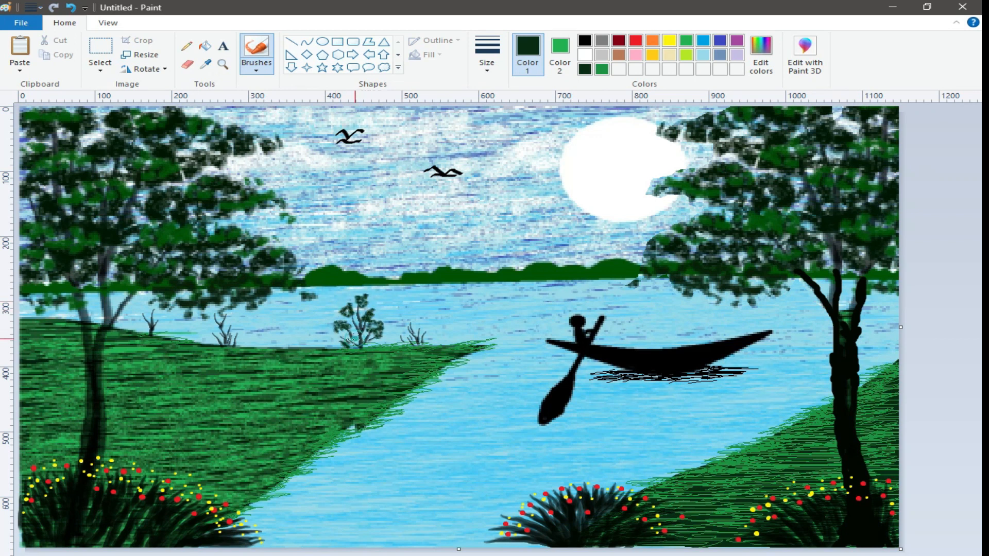
pyautogui.click(584, 40)
pyautogui.moveTo(348, 311)
pyautogui.mouseDown()
pyautogui.moveTo(379, 307)
pyautogui.moveTo(379, 319)
pyautogui.mouseUp()
# Trace the leafy shrub with a free-form selection and copy it.
pyautogui.click(100, 70)
pyautogui.click(123, 112)
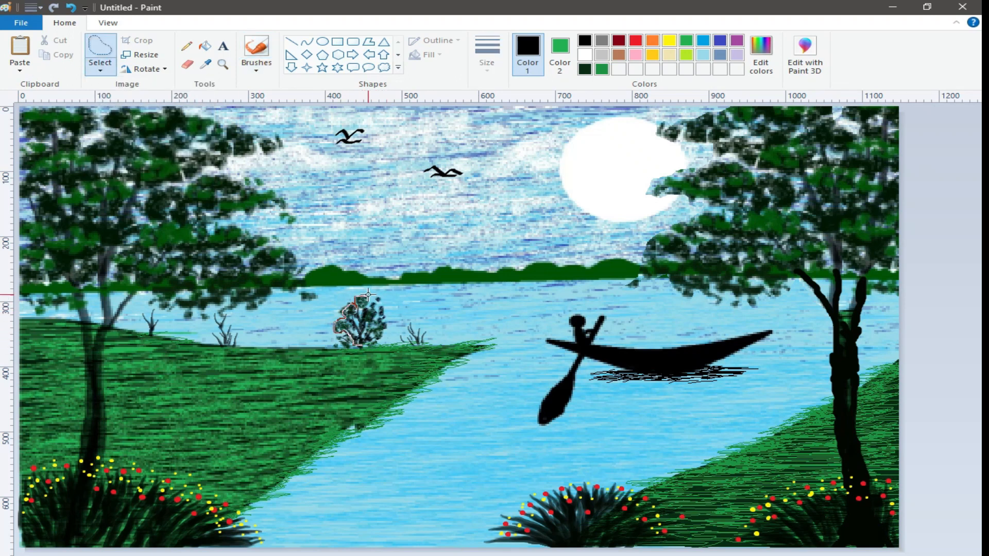
pyautogui.moveTo(380, 331); pyautogui.dragTo(362, 346)
pyautogui.rightClick(362, 324)
pyautogui.click(398, 347)
# Paste the shrub copy, shrink it and place it on the shoreline just left of the original shrub.
pyautogui.click(20, 69)
pyautogui.click(39, 86)
pyautogui.moveTo(49, 133); pyautogui.dragTo(320, 328)
pyautogui.moveTo(348, 354); pyautogui.dragTo(336, 340)
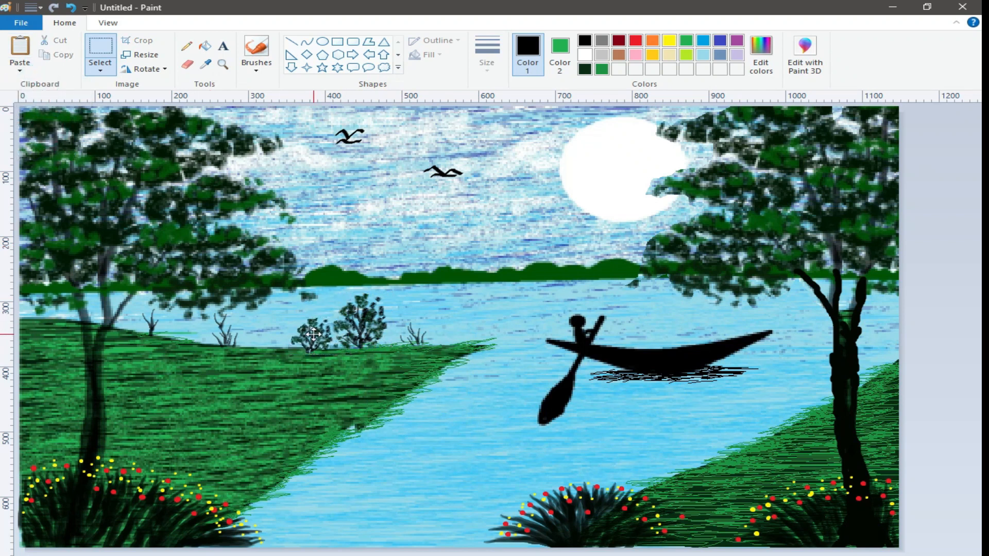